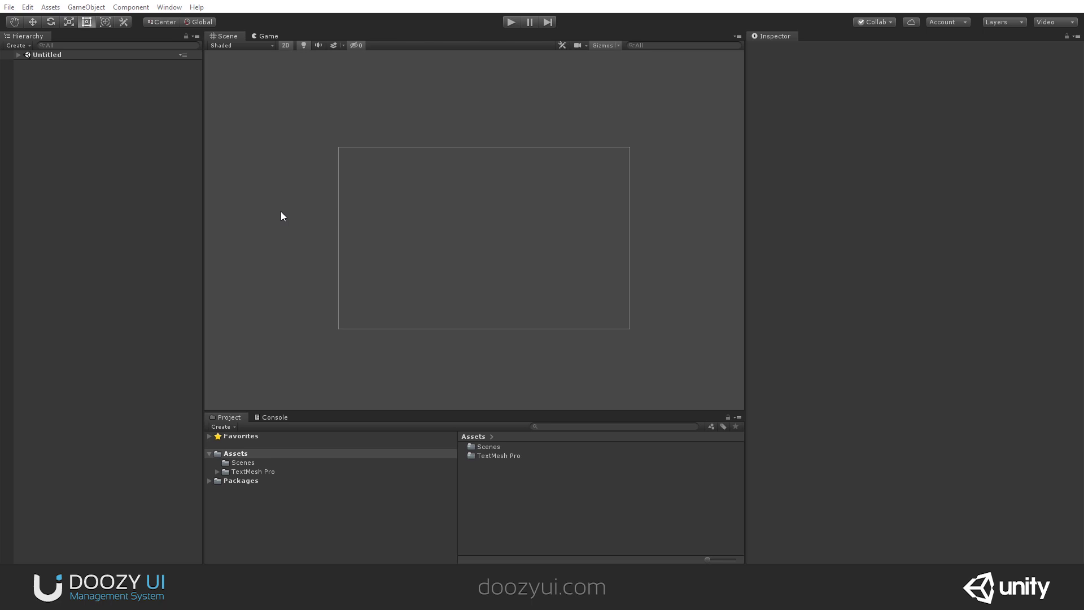
Open the Asset Store, search 'doozy', and go to the DoozyUI: Complete UI Management System page.
{"action": "left_click", "coordinate": [170, 8]}
{"action": "left_click", "coordinate": [222, 67]}
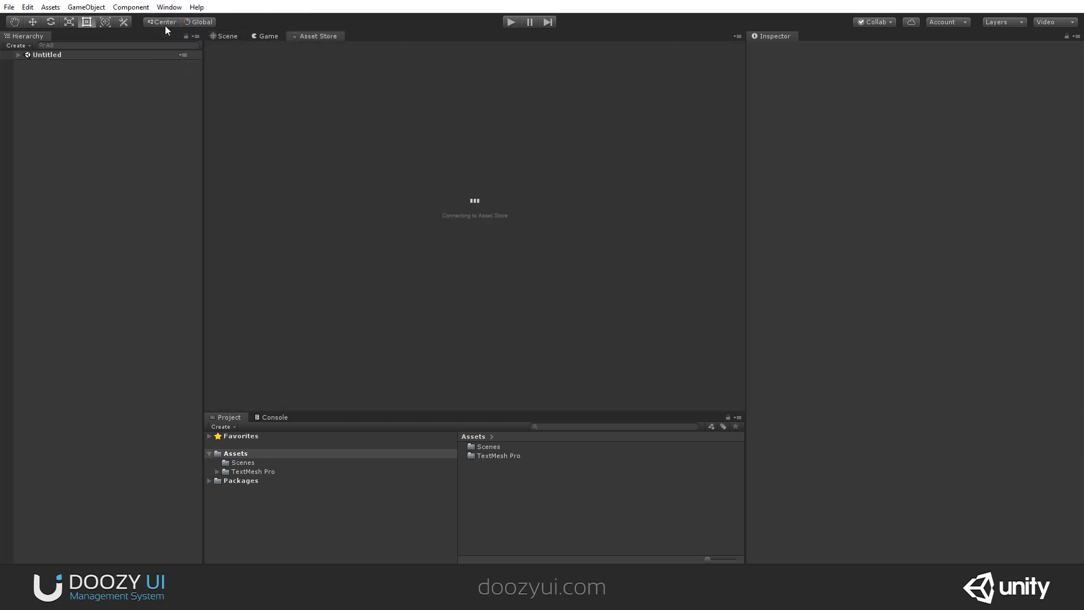
{"action": "left_click", "coordinate": [169, 7]}
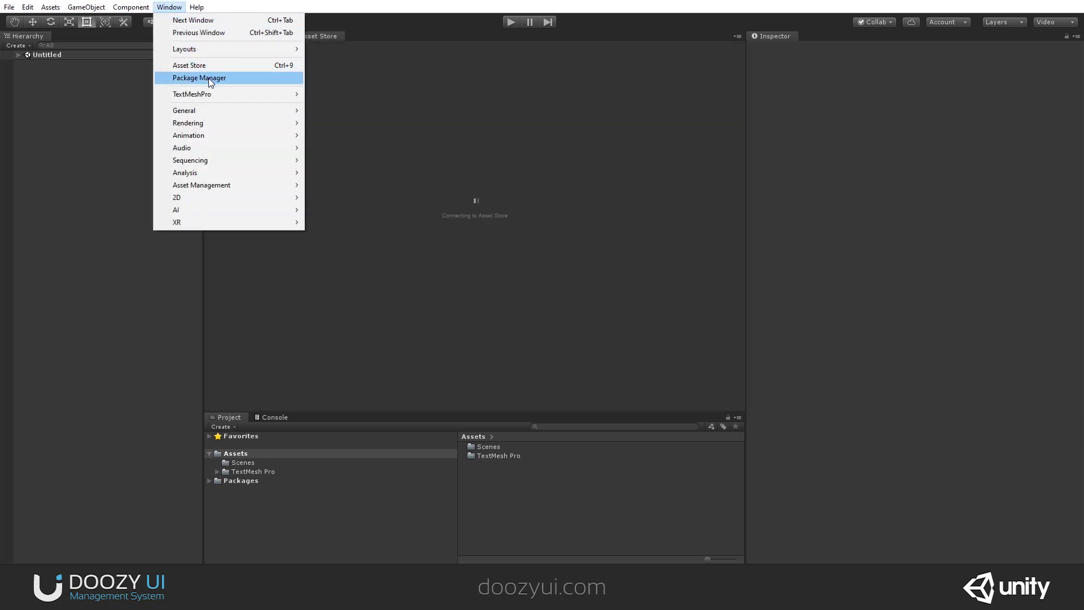
{"action": "left_click", "coordinate": [92, 162]}
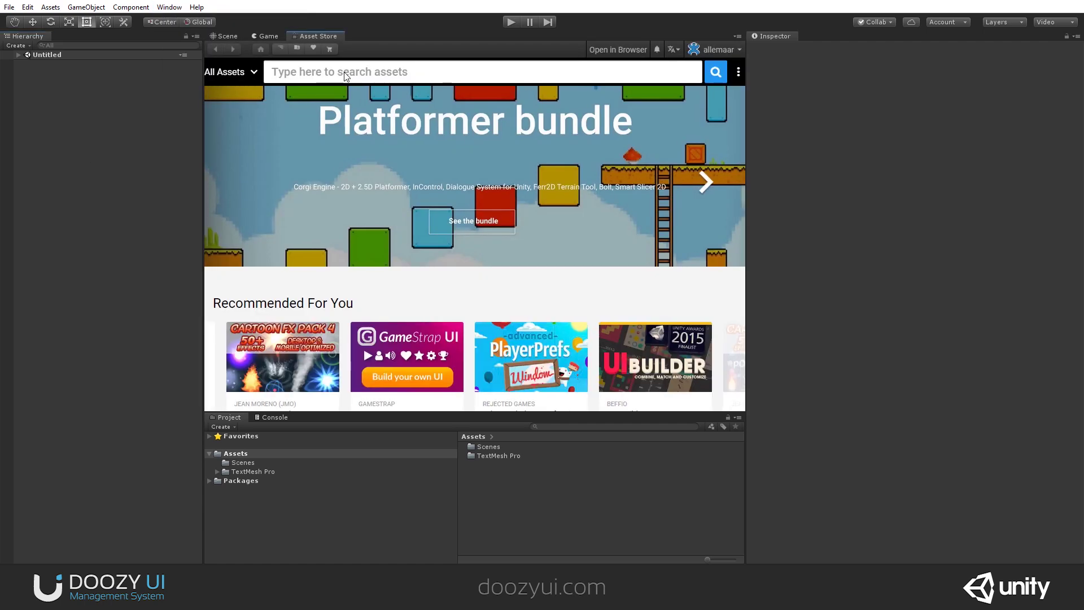
{"action": "left_click", "coordinate": [342, 69]}
{"action": "type", "text": "doozy"}
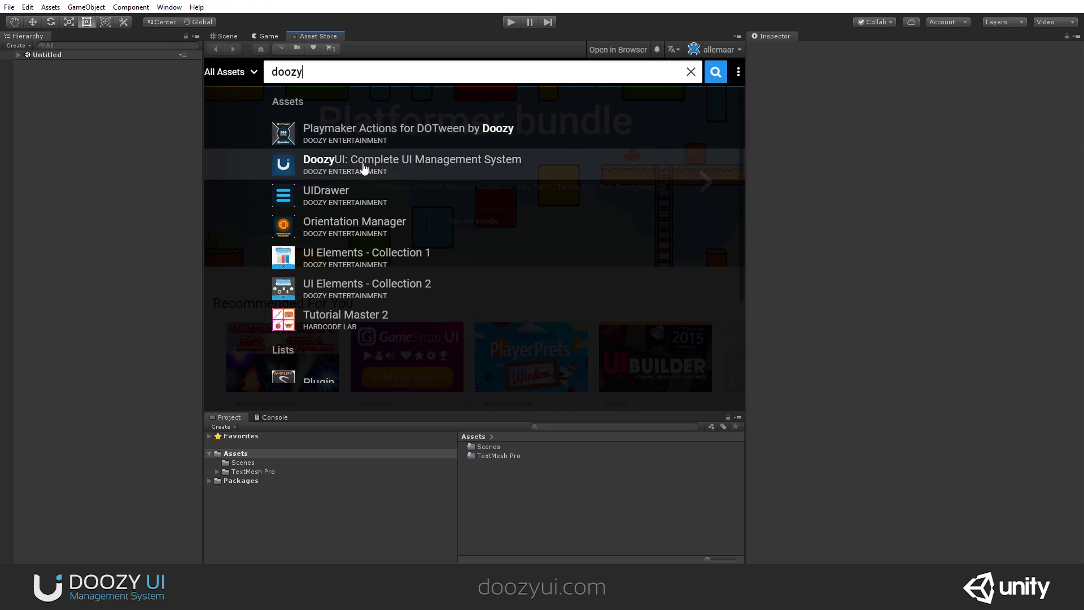
{"action": "left_click", "coordinate": [364, 164]}
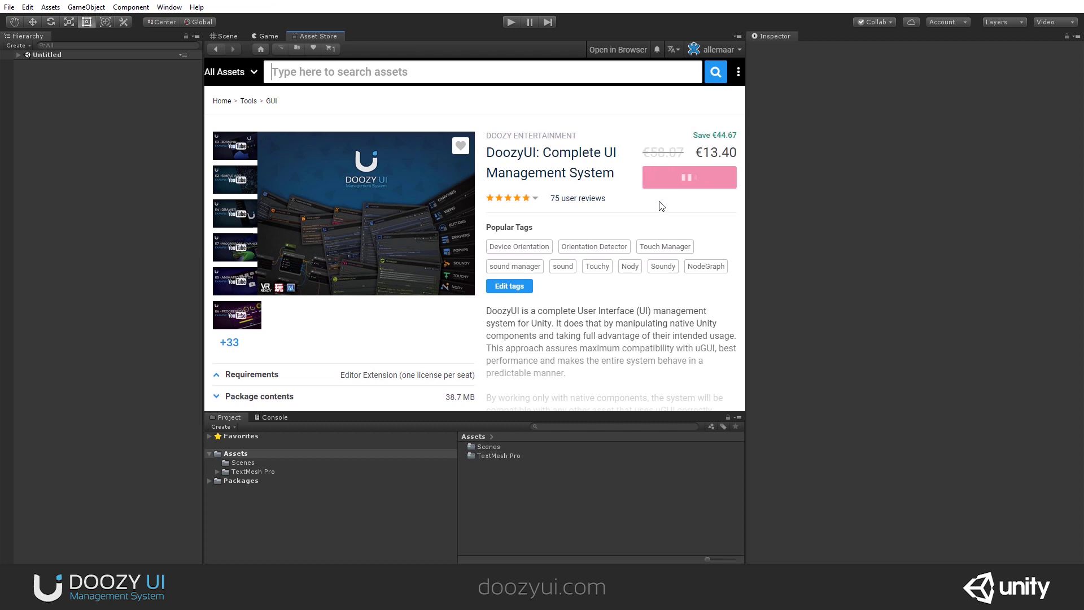
Import the DoozyUI package and confirm the DoozyInstaller files in the import dialog.
{"action": "left_click", "coordinate": [672, 185]}
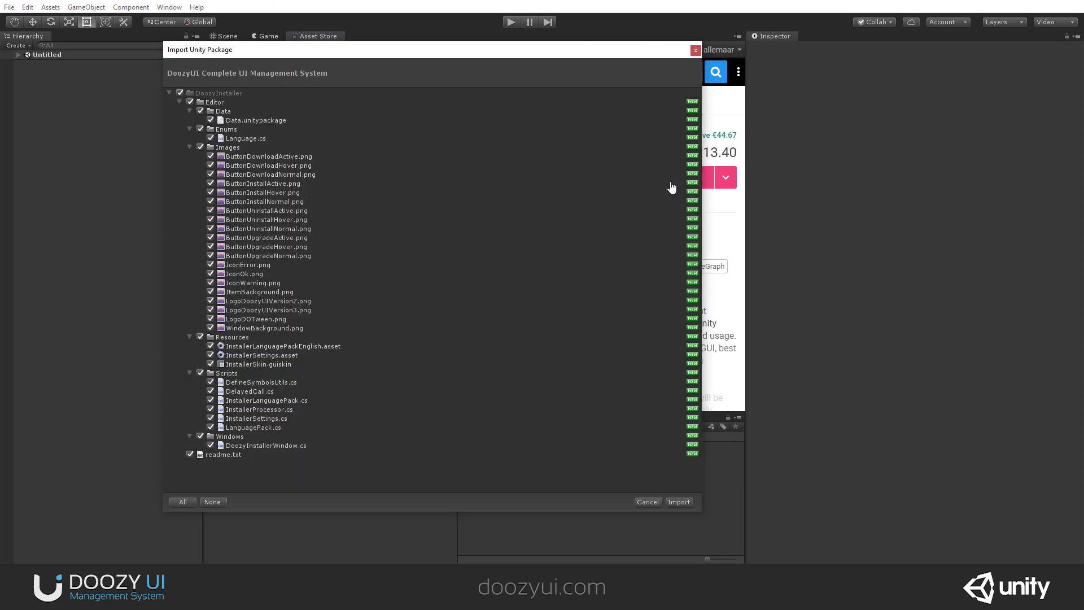
{"action": "left_click", "coordinate": [677, 503]}
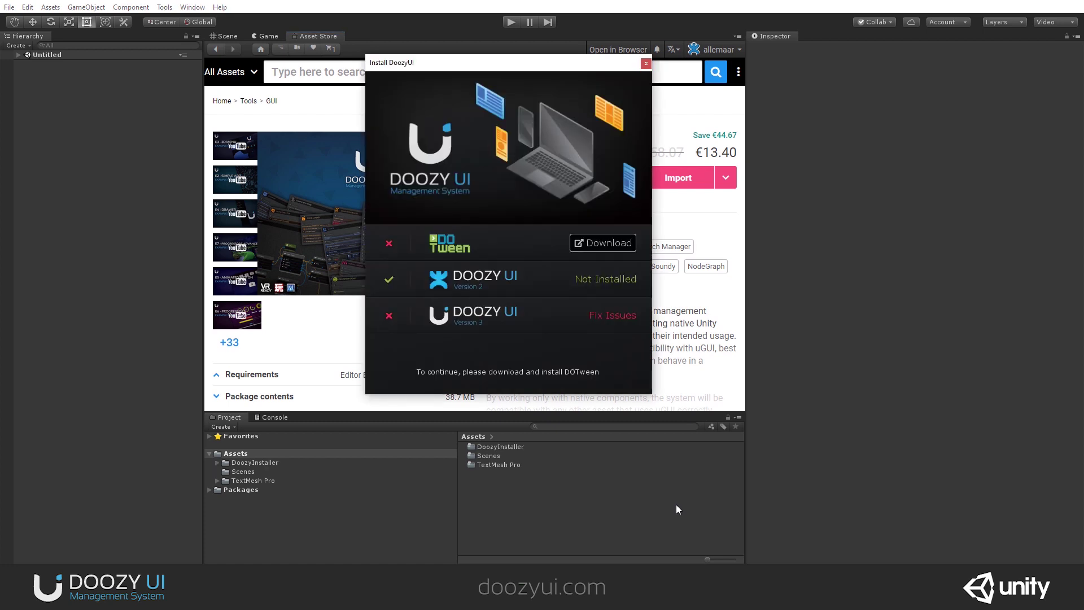
Close the Asset Store tab, shift the Install DoozyUI window right, and fetch DOTween from the Asset Store.
{"action": "right_click", "coordinate": [309, 36]}
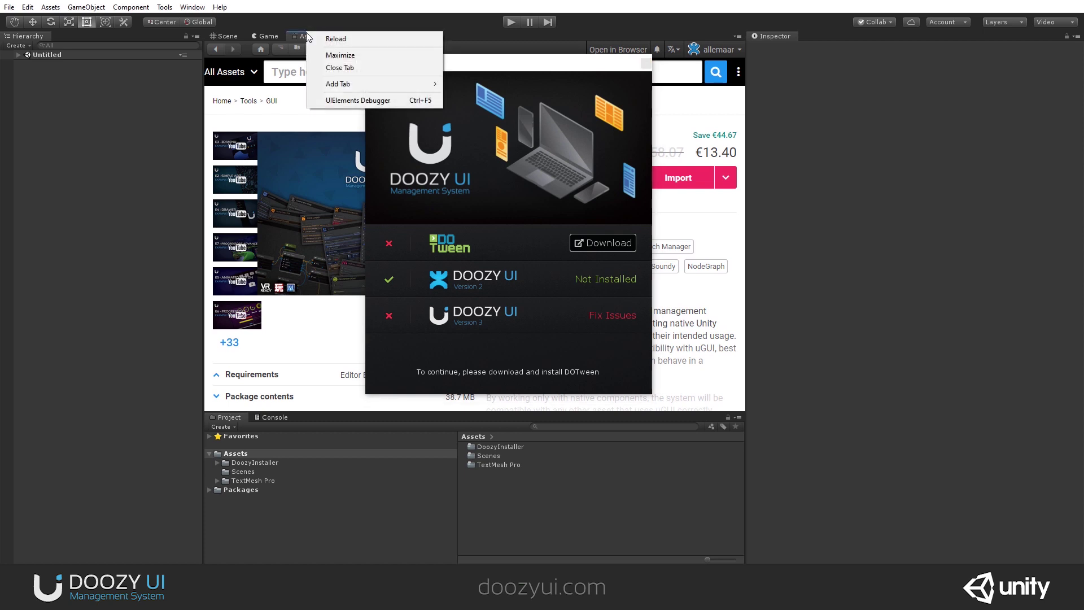
{"action": "left_click", "coordinate": [353, 68]}
{"action": "left_click_drag", "start_coordinate": [415, 64], "coordinate": [474, 67]}
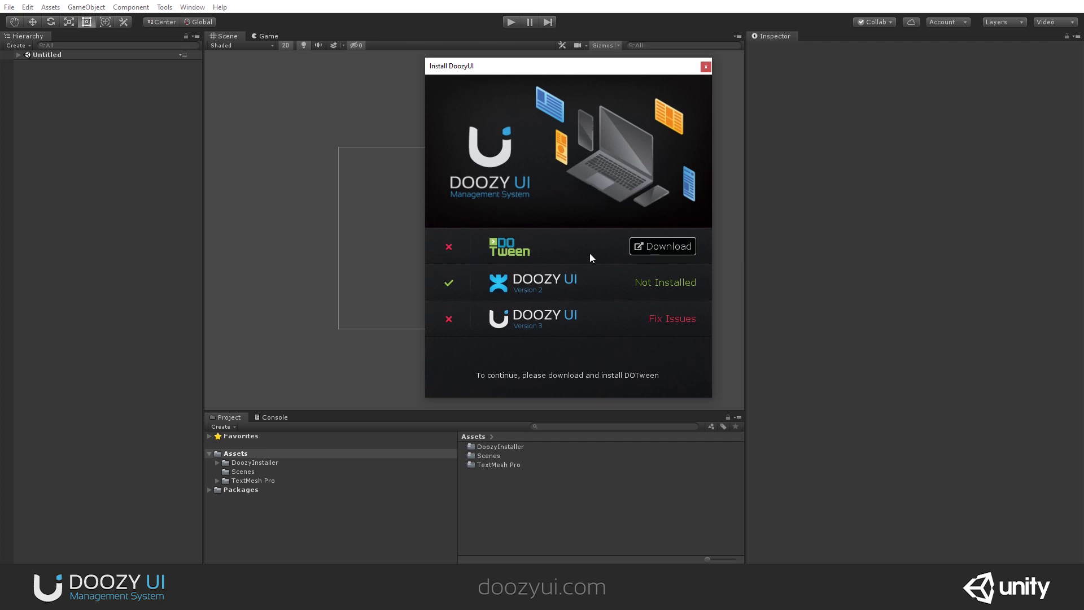
{"action": "left_click", "coordinate": [683, 246]}
Import DOTween from its Asset Store page, confirming its files so the Demigiant folder is added.
{"action": "left_click_drag", "start_coordinate": [579, 71], "coordinate": [852, 128]}
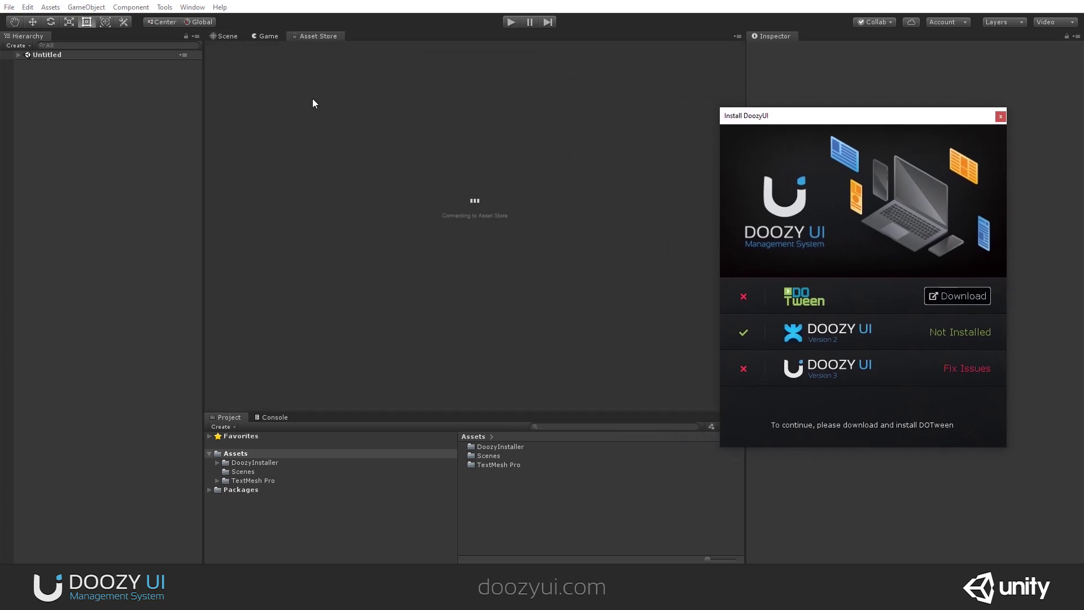
{"action": "left_click", "coordinate": [319, 34]}
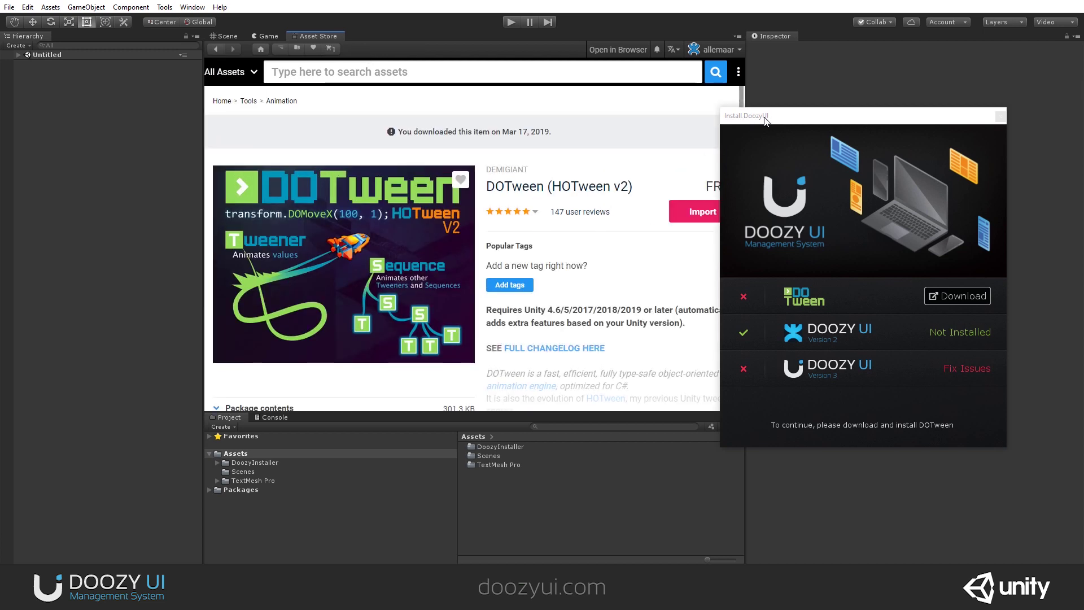
{"action": "left_click_drag", "start_coordinate": [765, 119], "coordinate": [789, 126]}
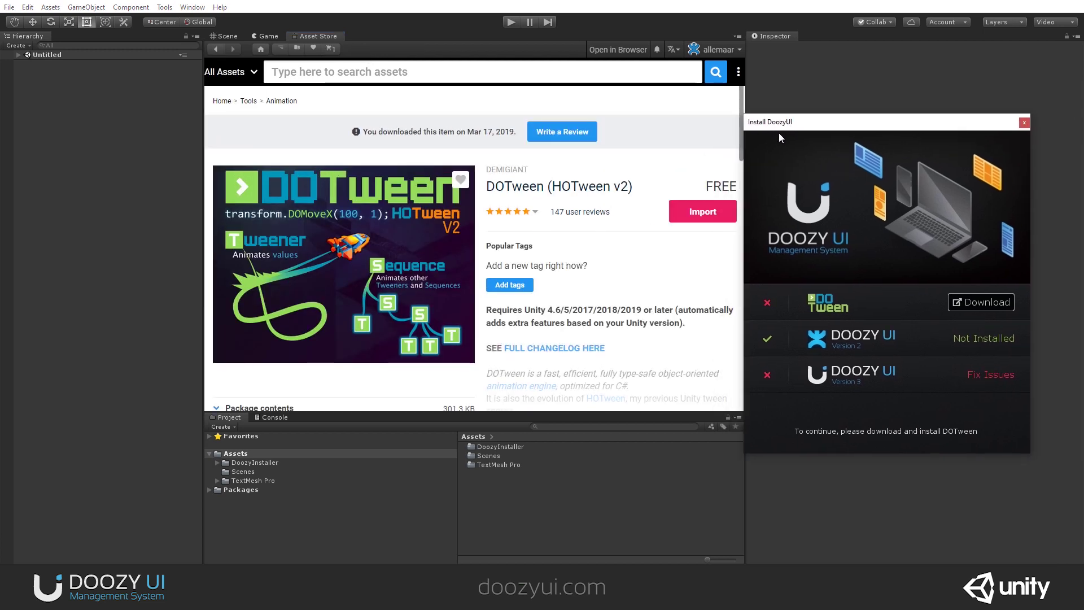
{"action": "left_click", "coordinate": [694, 217]}
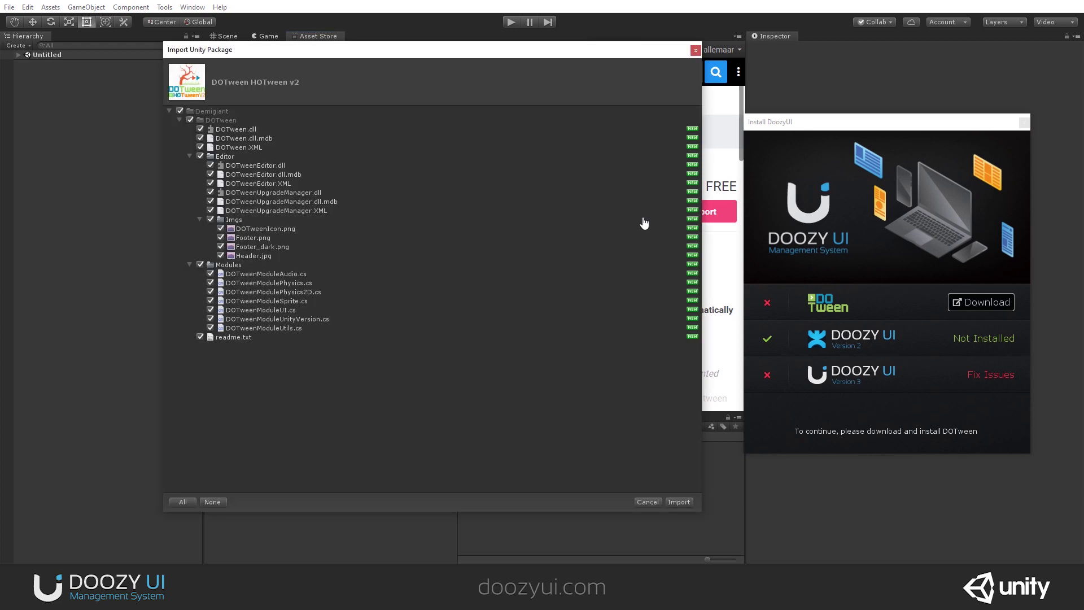
{"action": "left_click", "coordinate": [680, 503]}
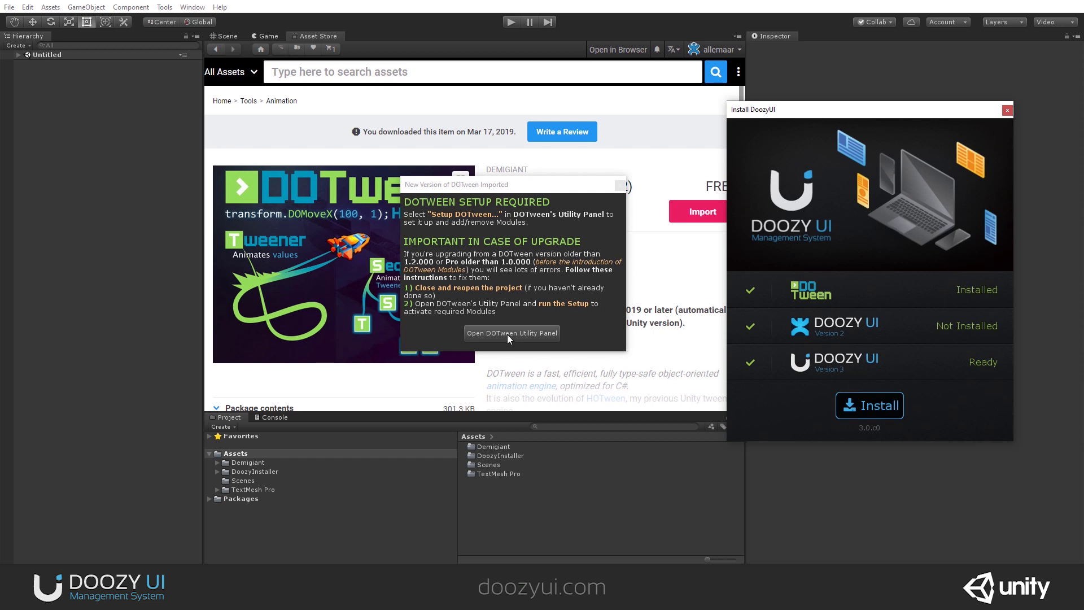
Run Setup DOTween in the Utility Panel with the default modules applied, then close the Asset Store tab.
{"action": "left_click", "coordinate": [540, 335]}
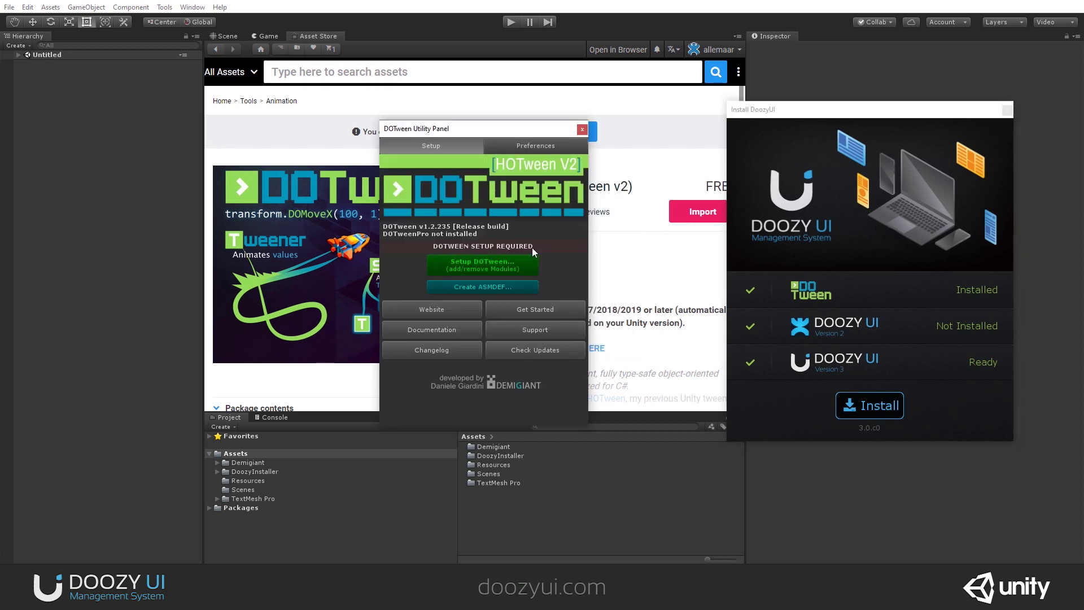
{"action": "left_click", "coordinate": [483, 265]}
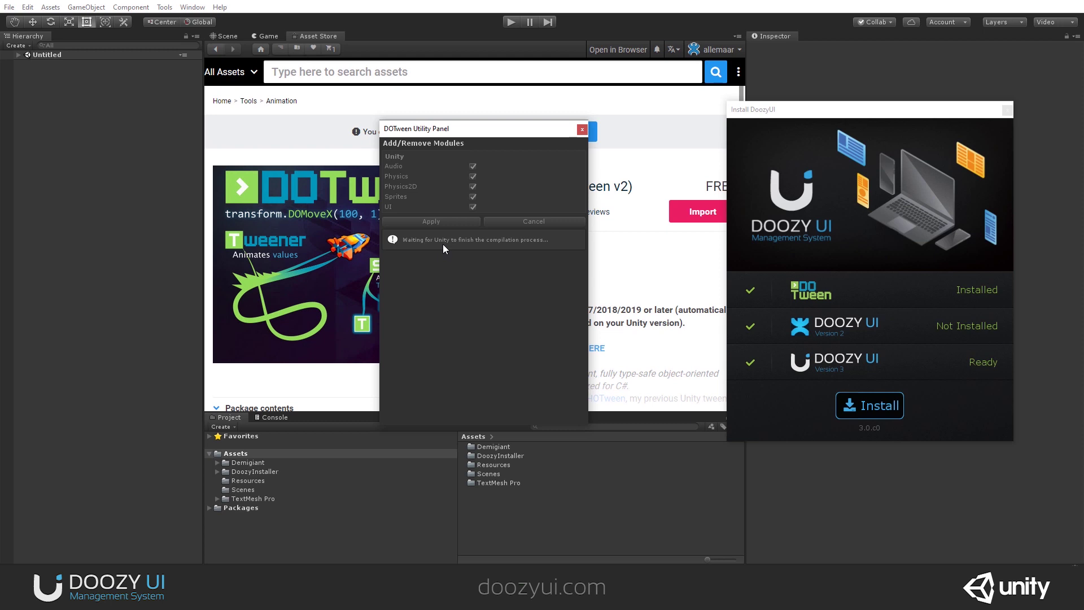
{"action": "left_click", "coordinate": [437, 220]}
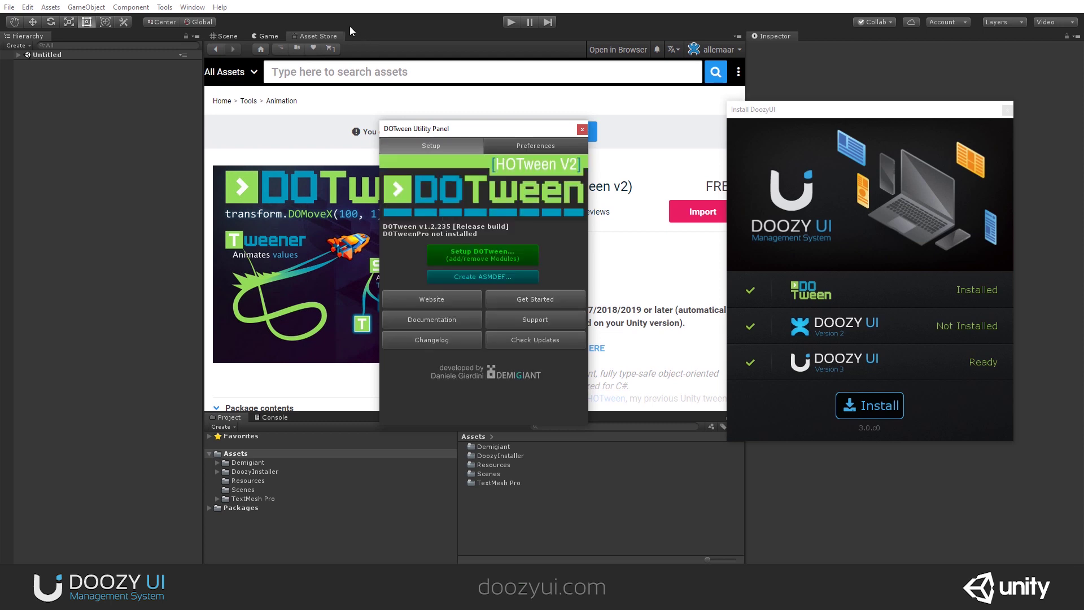
{"action": "right_click", "coordinate": [337, 36]}
{"action": "left_click", "coordinate": [370, 73]}
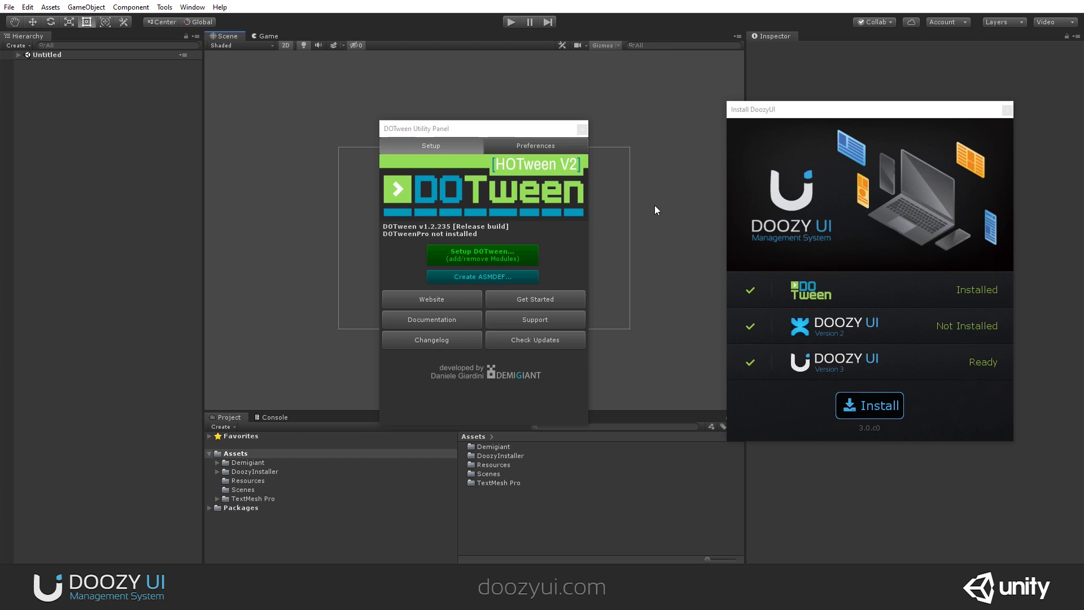
Close the DOTween Utility Panel, centre the Install DoozyUI window, and start installing DoozyUI 3.
{"action": "left_click", "coordinate": [583, 129]}
{"action": "left_click_drag", "start_coordinate": [867, 111], "coordinate": [495, 72]}
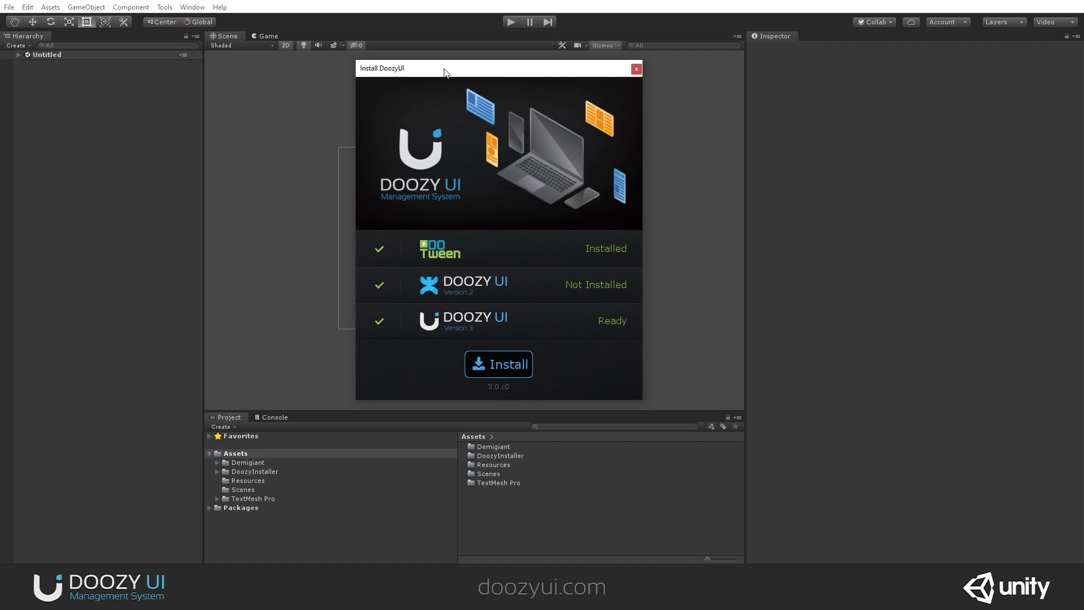
{"action": "left_click_drag", "start_coordinate": [459, 71], "coordinate": [454, 71]}
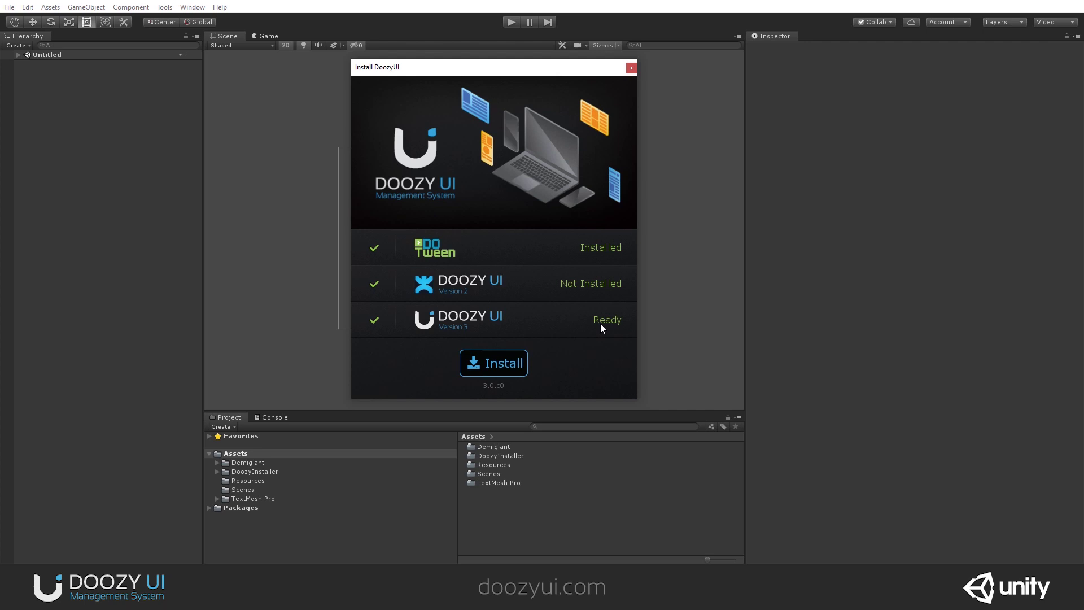
{"action": "left_click_drag", "start_coordinate": [443, 67], "coordinate": [434, 64]}
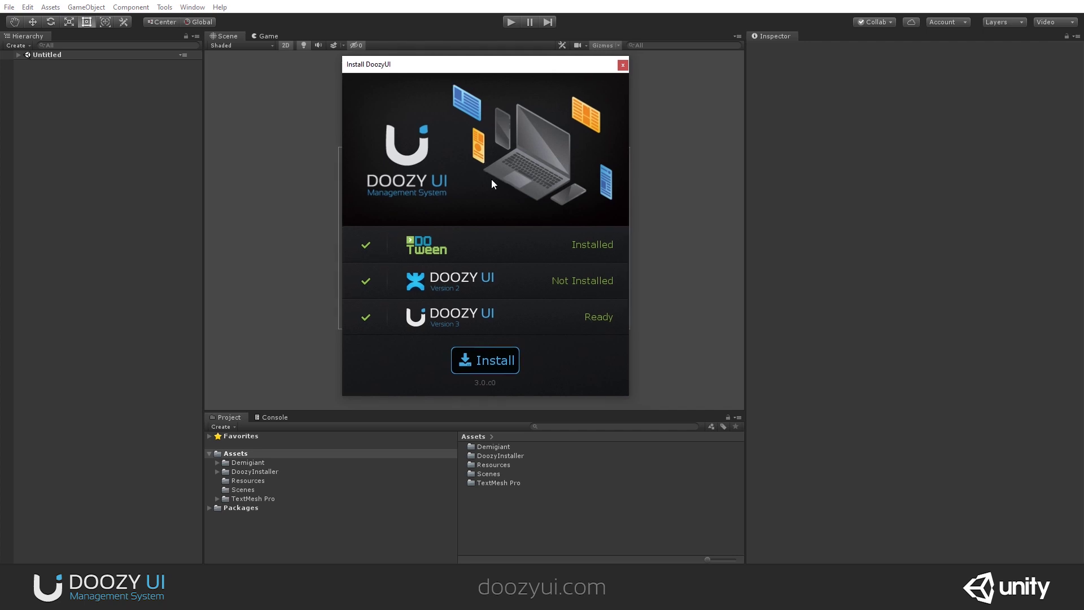
{"action": "left_click", "coordinate": [473, 365]}
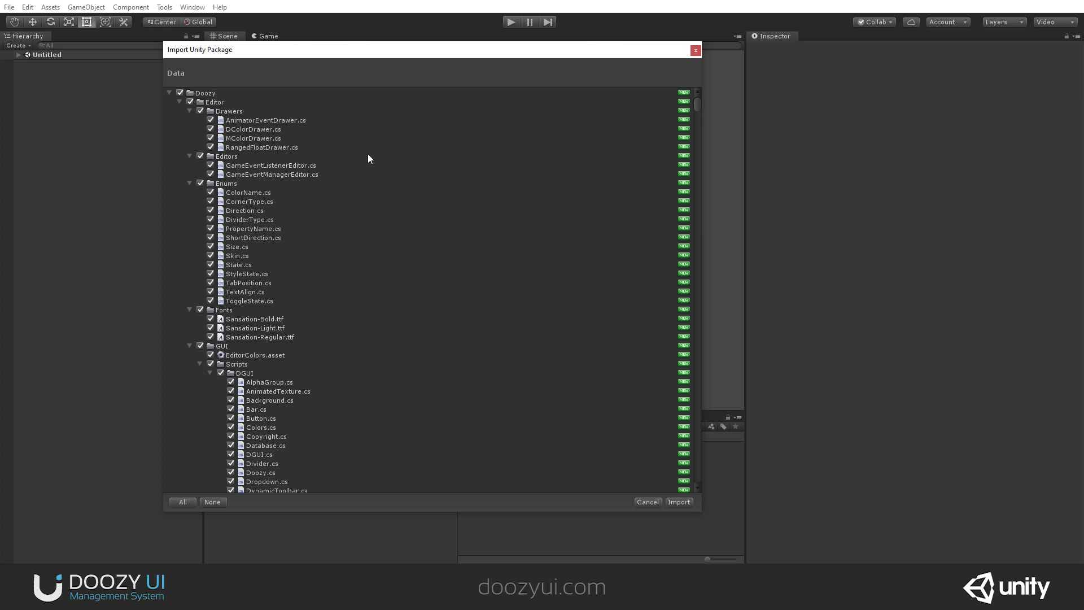
Review the Editor, Engine and Examples folders in the DoozyUI package tree.
{"action": "left_click", "coordinate": [179, 102]}
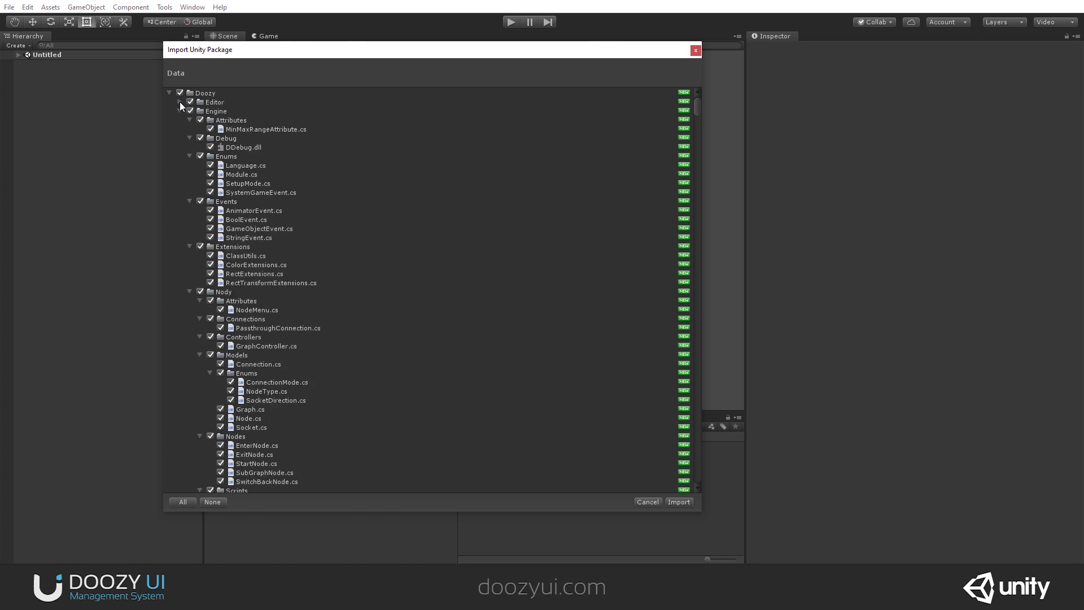
{"action": "left_click", "coordinate": [210, 103]}
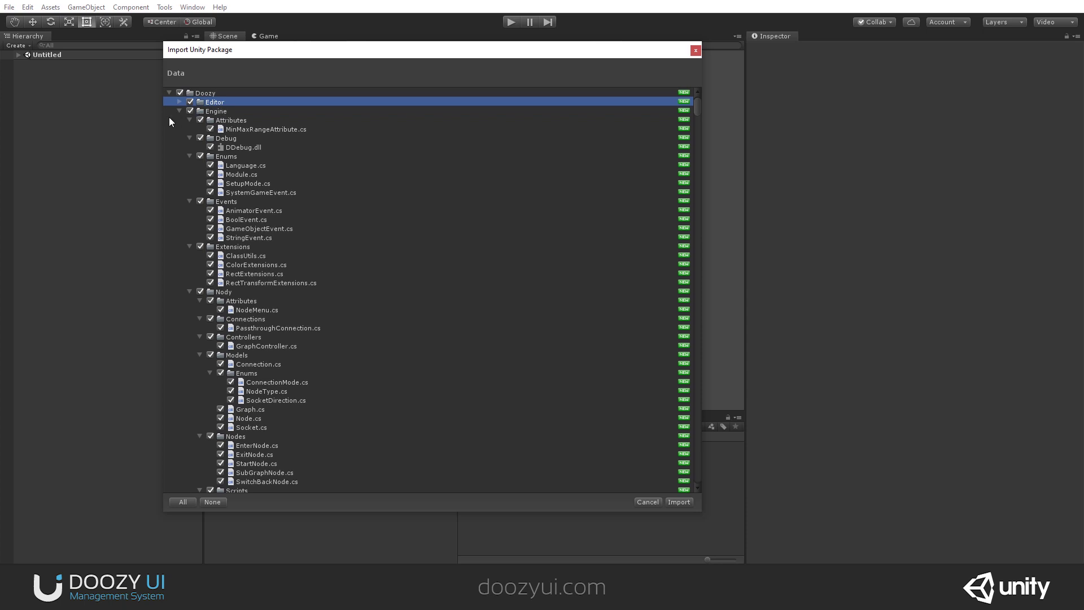
{"action": "left_click", "coordinate": [179, 111]}
{"action": "left_click", "coordinate": [223, 111]}
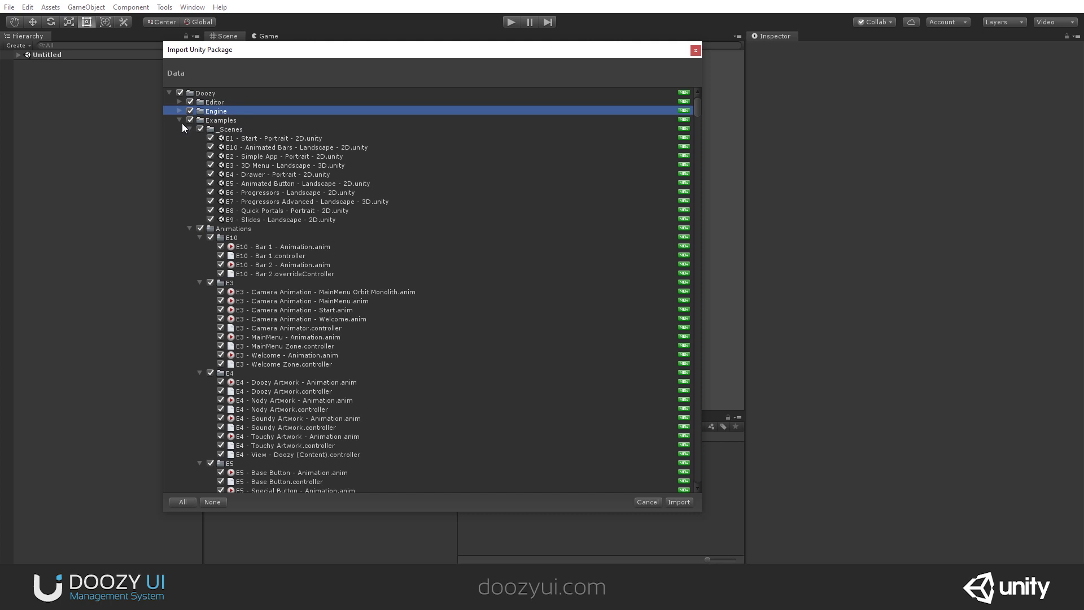
{"action": "left_click", "coordinate": [180, 120]}
{"action": "left_click", "coordinate": [229, 120]}
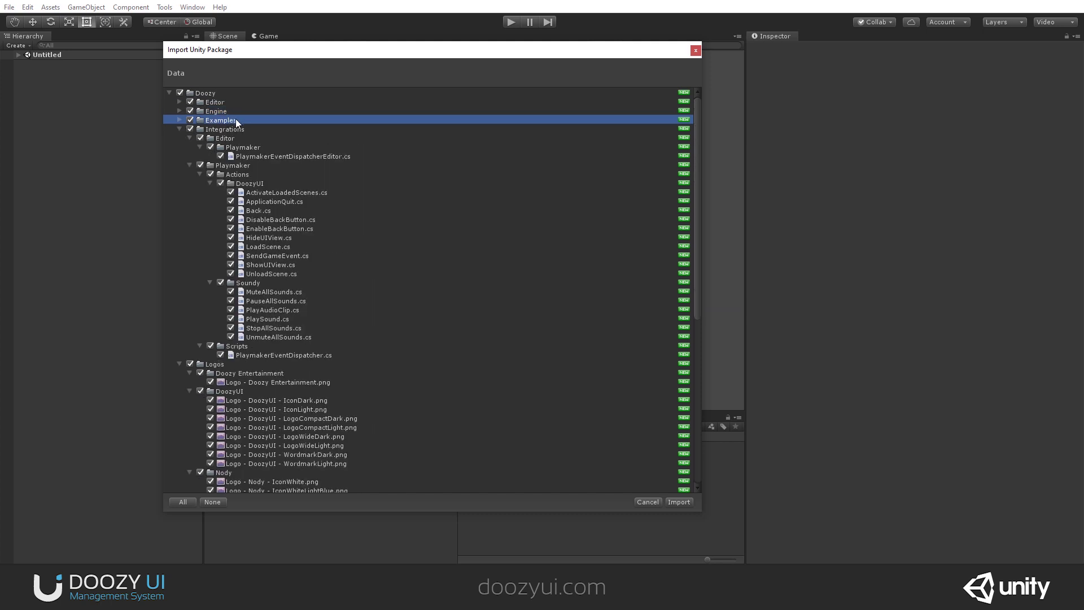
{"action": "left_click", "coordinate": [191, 120]}
{"action": "left_click", "coordinate": [178, 120]}
{"action": "scroll", "coordinate": [273, 220], "scroll_direction": "down", "scroll_amount": 3}
{"action": "scroll", "coordinate": [290, 205], "scroll_direction": "down", "scroll_amount": 20}
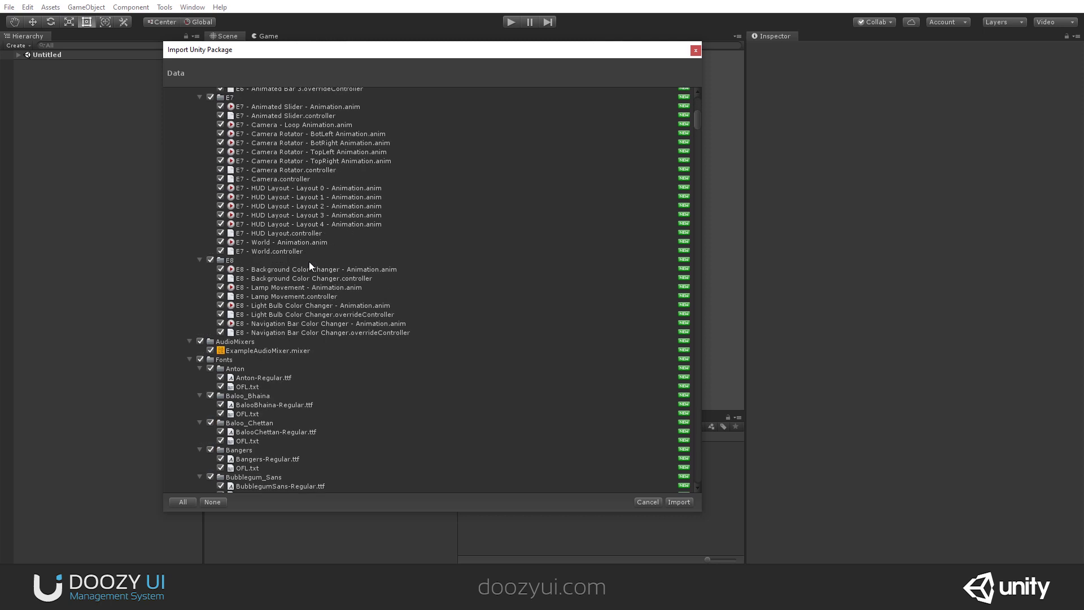
{"action": "scroll", "coordinate": [303, 255], "scroll_direction": "up", "scroll_amount": 20}
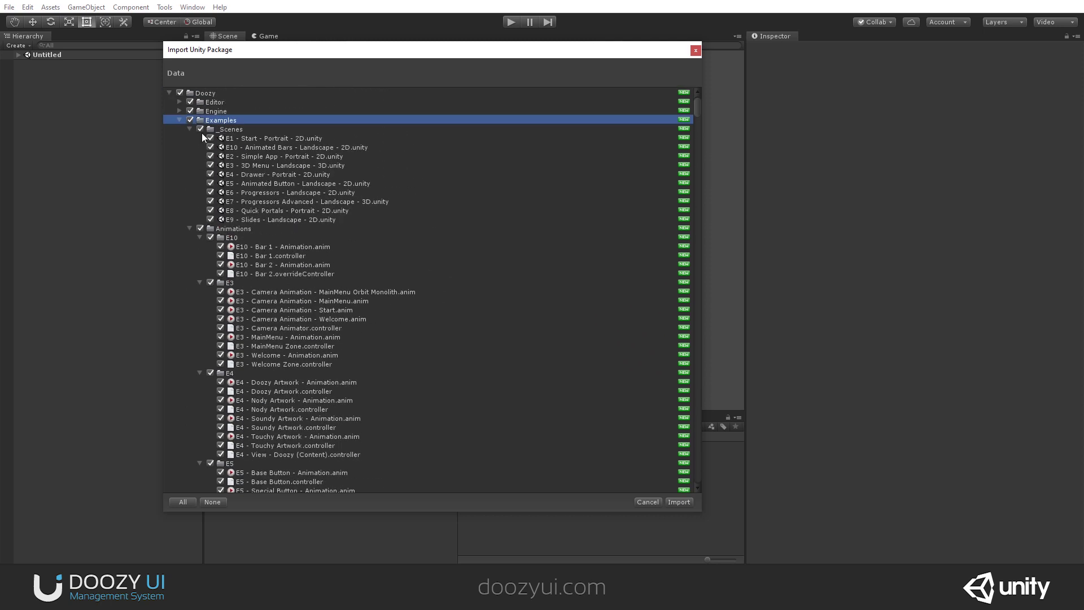
{"action": "left_click", "coordinate": [179, 119]}
Review the Integrations, Playmaker and Logos folders, then import the whole DoozyUI package.
{"action": "left_click", "coordinate": [195, 130]}
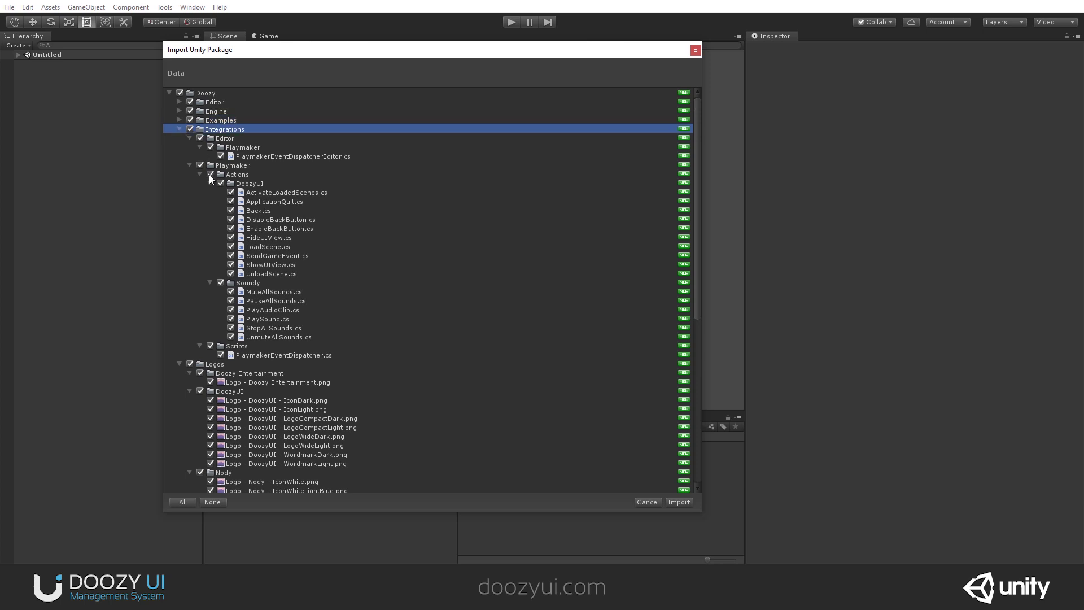
{"action": "left_click", "coordinate": [185, 165]}
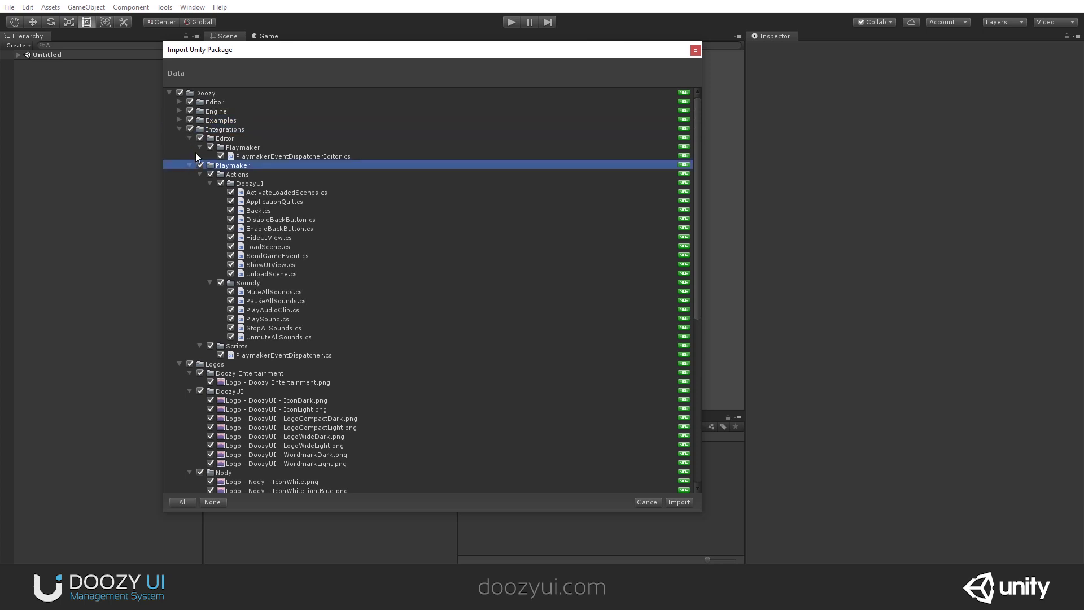
{"action": "left_click", "coordinate": [179, 129]}
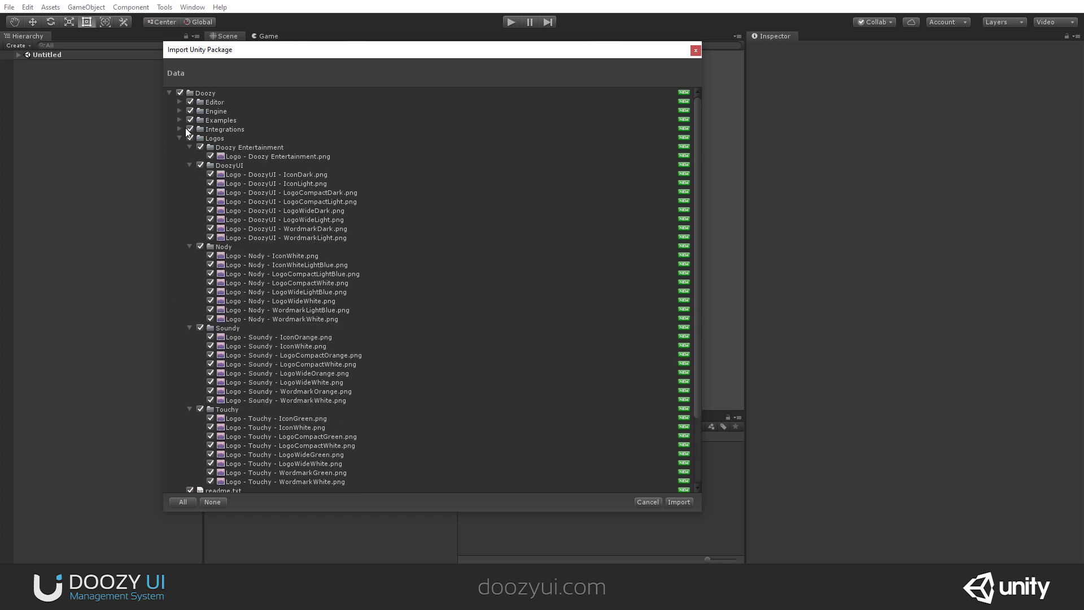
{"action": "left_click", "coordinate": [180, 132]}
{"action": "left_click", "coordinate": [178, 130]}
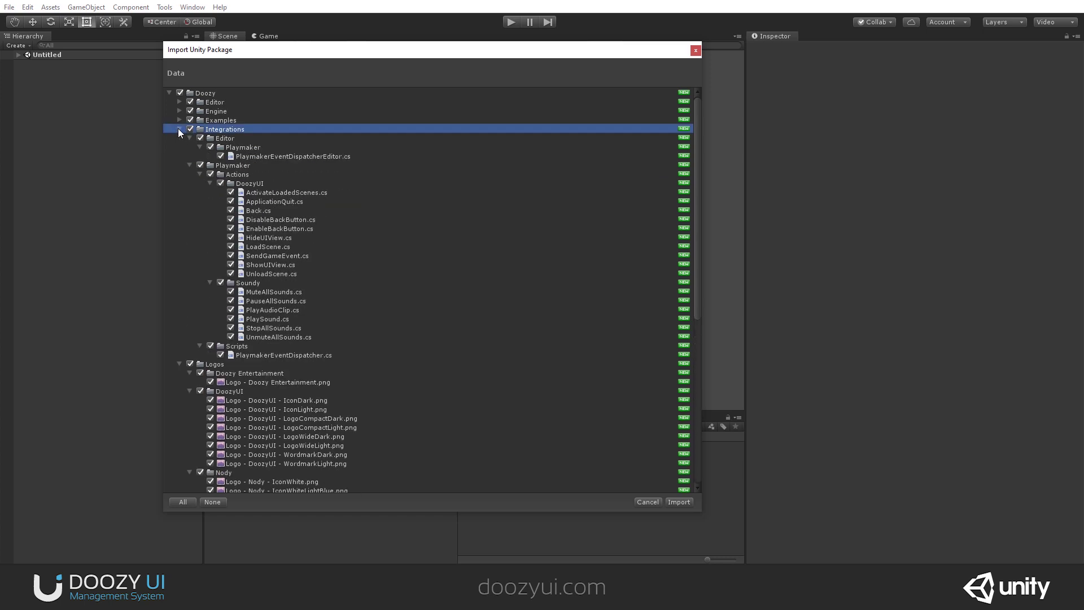
{"action": "left_click", "coordinate": [189, 164]}
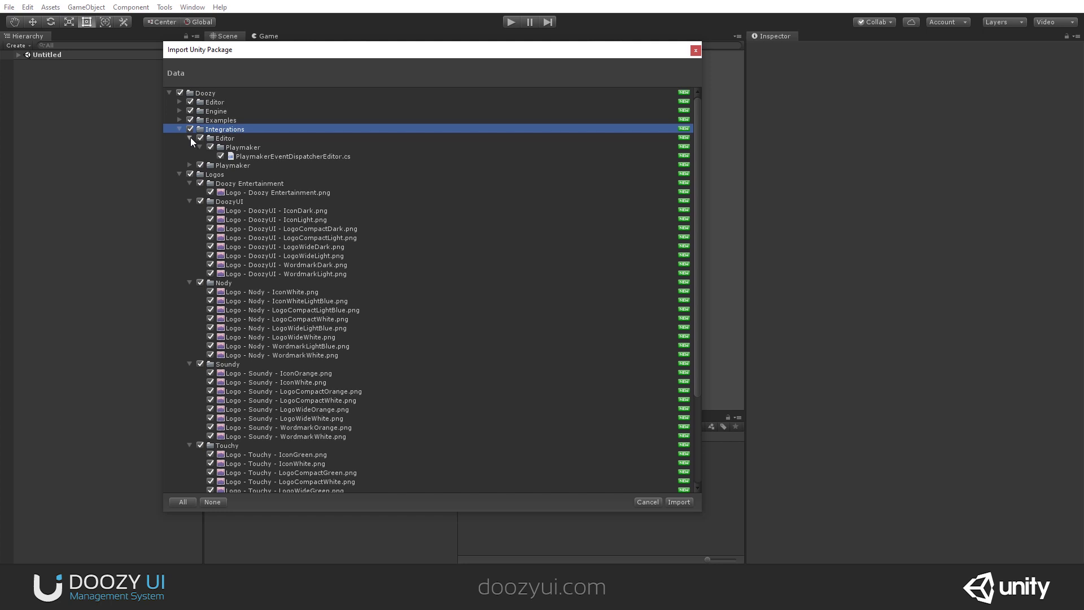
{"action": "left_click", "coordinate": [190, 138]}
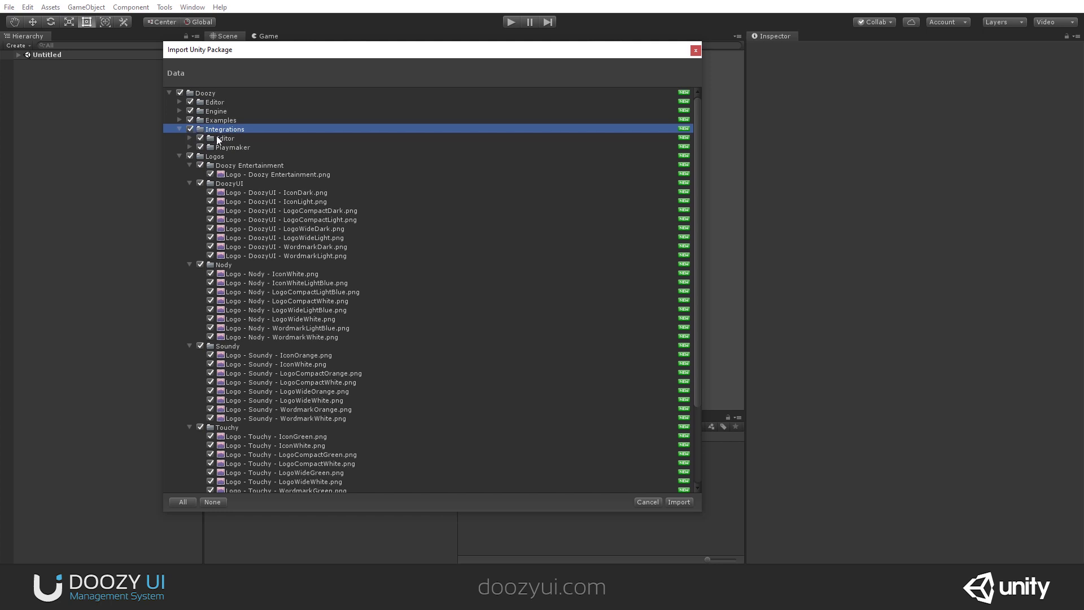
{"action": "left_click", "coordinate": [179, 129]}
{"action": "scroll", "coordinate": [294, 243], "scroll_direction": "down", "scroll_amount": 3}
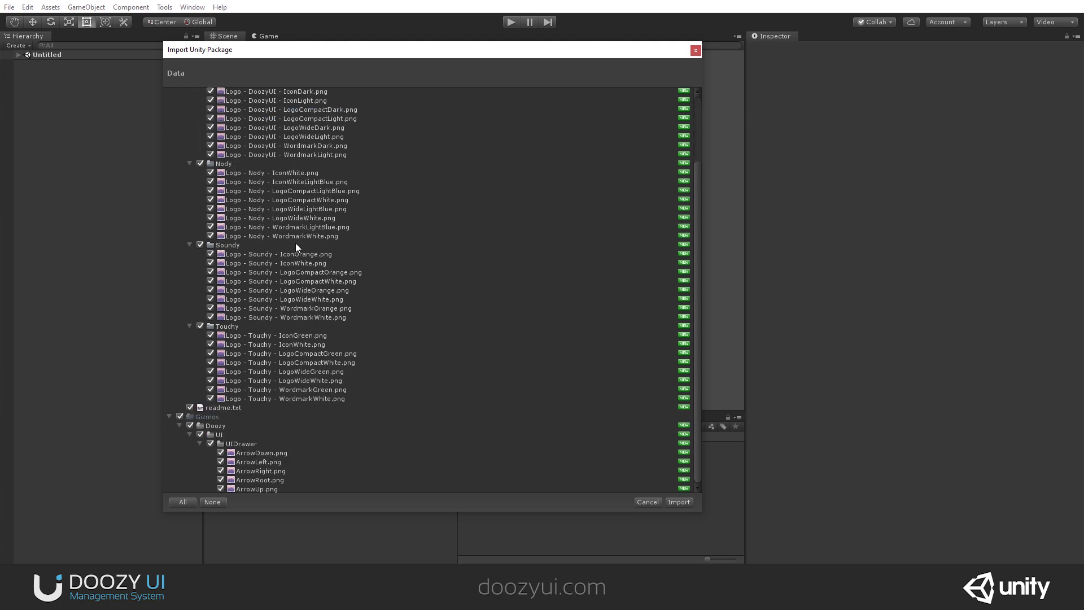
{"action": "scroll", "coordinate": [296, 243], "scroll_direction": "up", "scroll_amount": 4}
{"action": "left_click", "coordinate": [179, 139]}
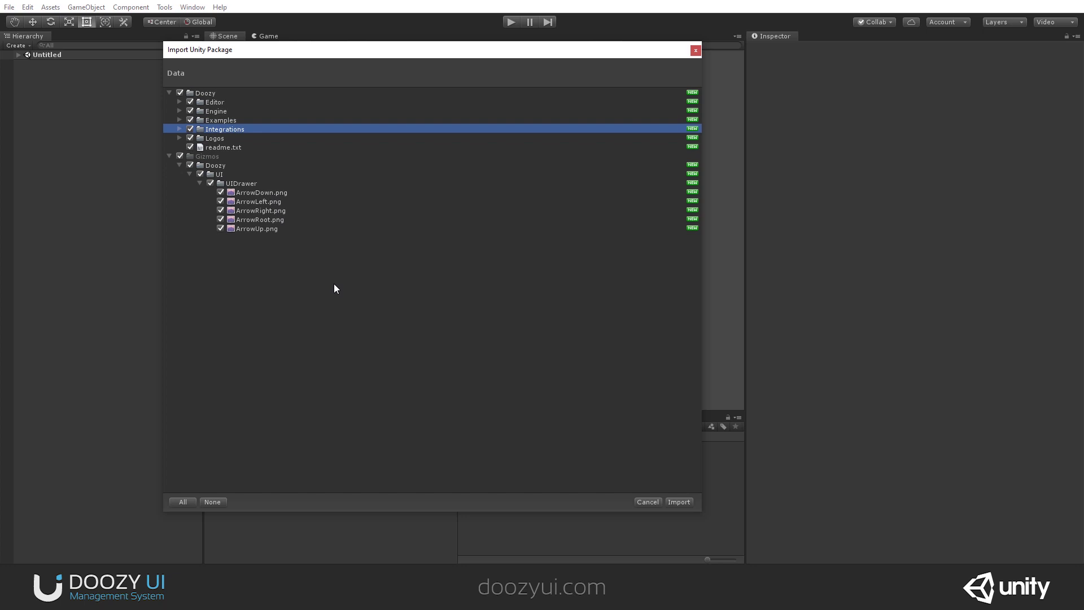
{"action": "left_click", "coordinate": [683, 502]}
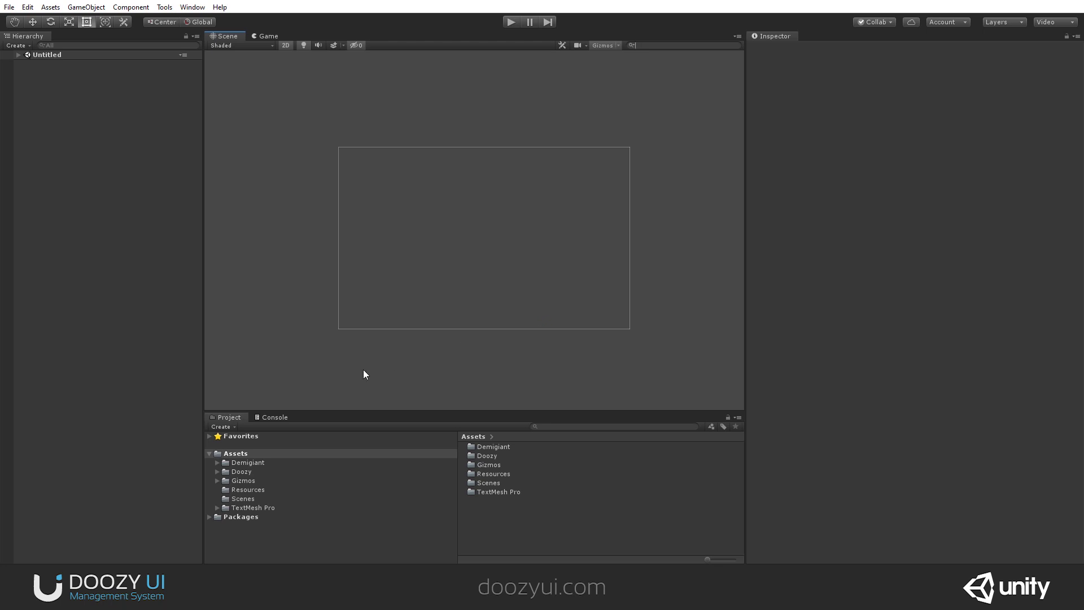
Confirm the Console is clean, inspect the Doozy folder's subfolders in Assets, then bring up the Doozy tools menu.
{"action": "left_click", "coordinate": [274, 417]}
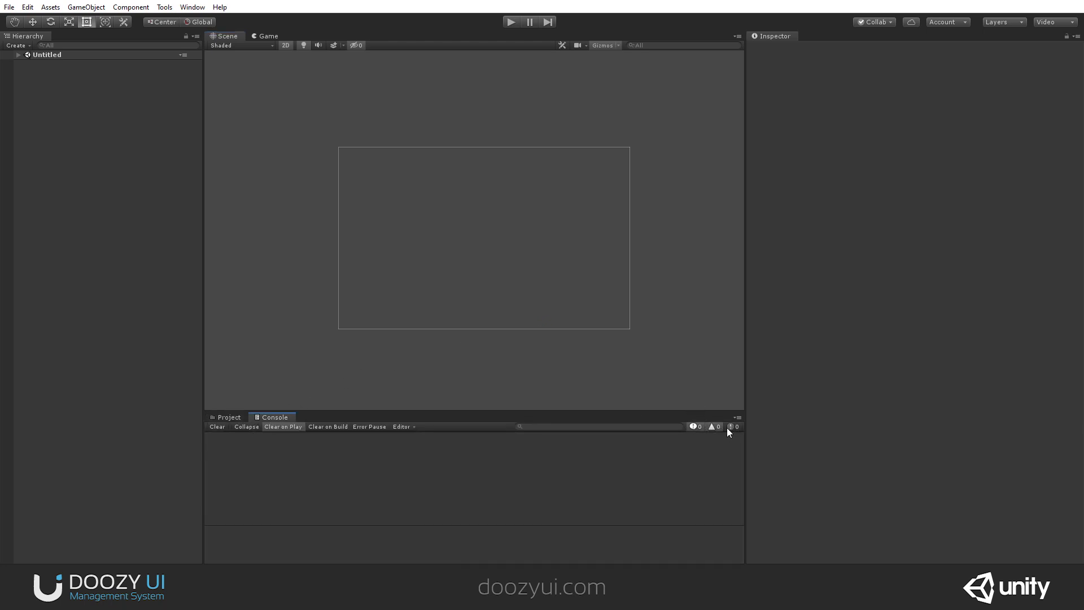
{"action": "left_click", "coordinate": [228, 417]}
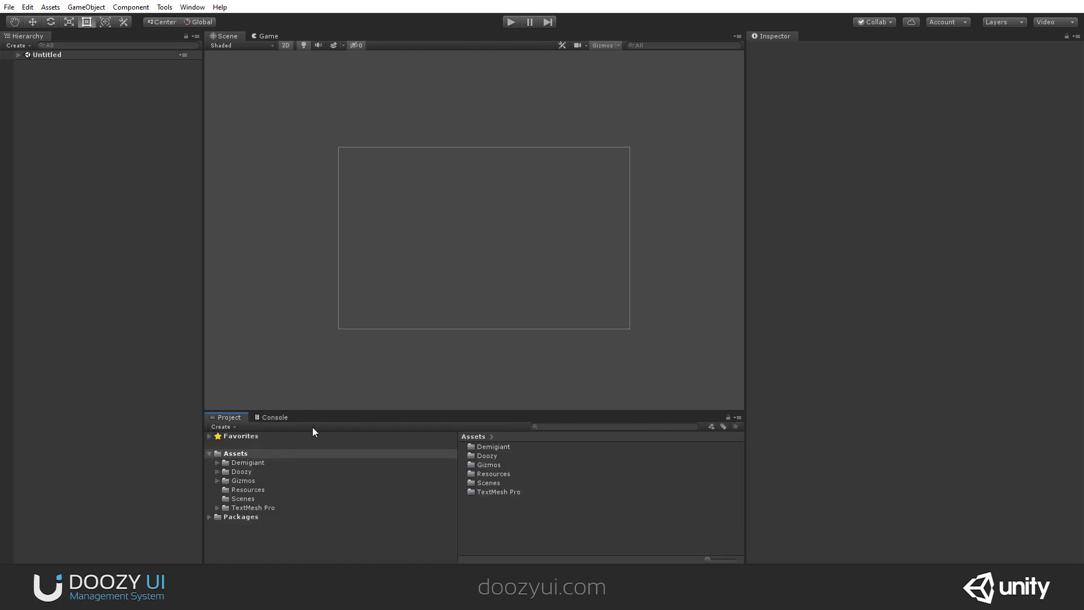
{"action": "left_click", "coordinate": [241, 471]}
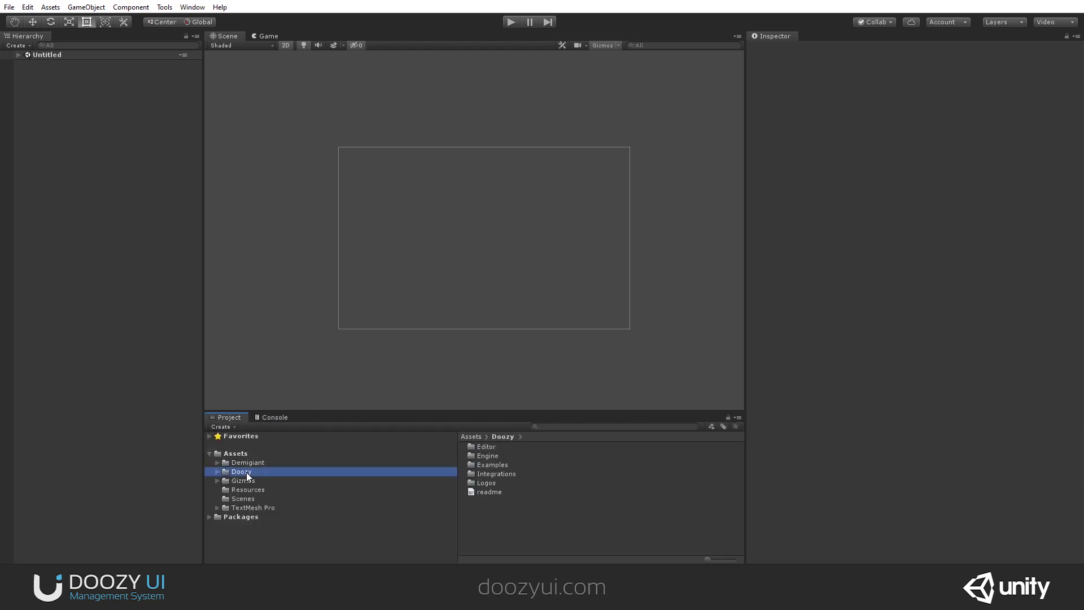
{"action": "left_click", "coordinate": [217, 472]}
{"action": "left_click", "coordinate": [217, 472]}
{"action": "left_click", "coordinate": [310, 455]}
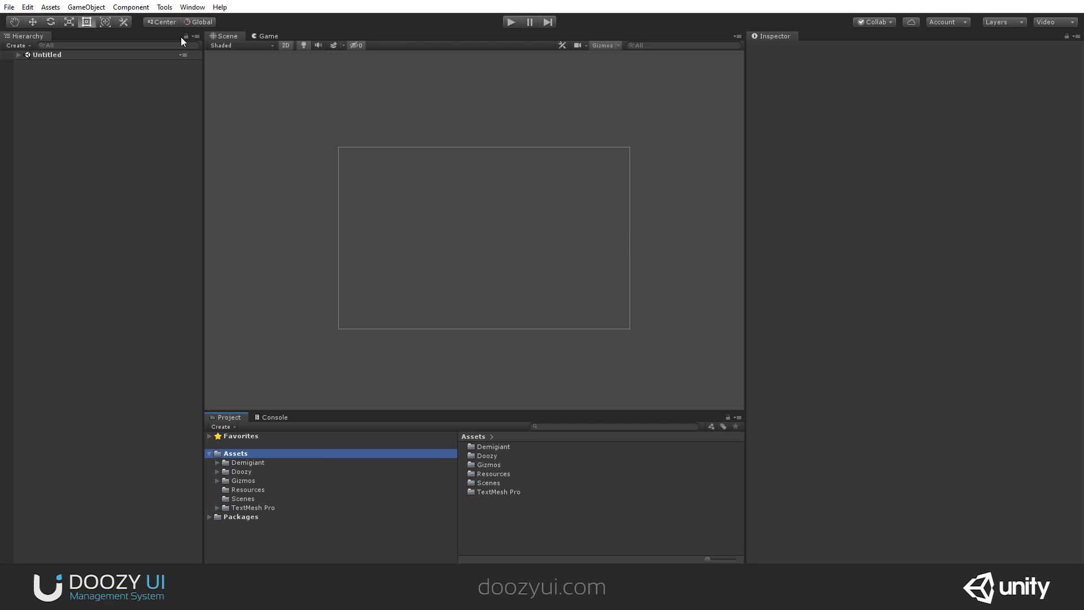
{"action": "left_click", "coordinate": [165, 7]}
{"action": "mouse_move", "coordinate": [171, 20]}
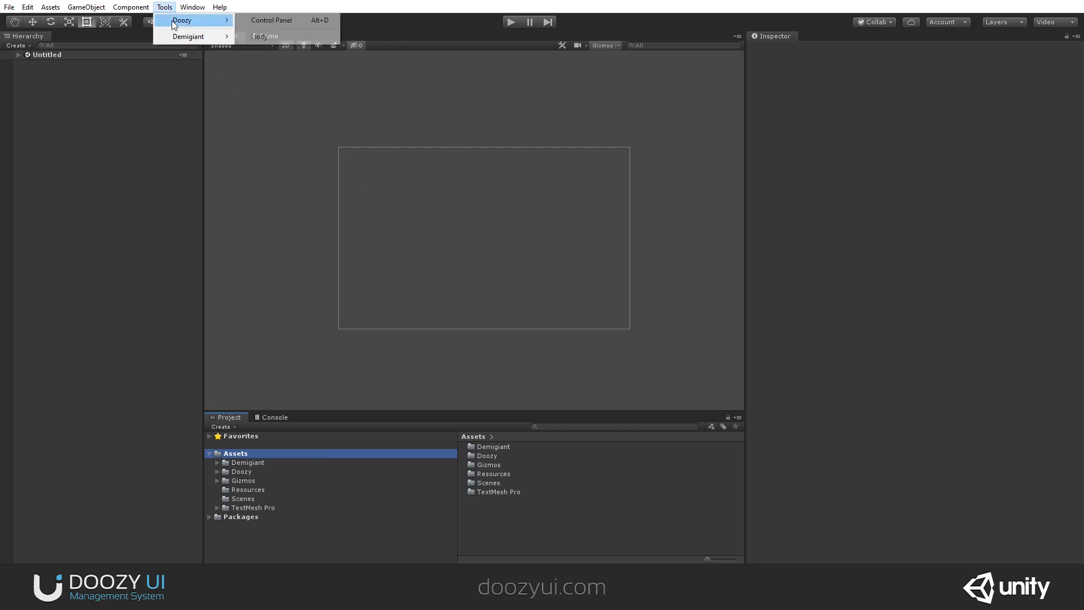
Open the DoozyUI Control Panel and browse the General, Canvases, Views, Buttons, Drawers and Popups pages.
{"action": "left_click", "coordinate": [259, 22]}
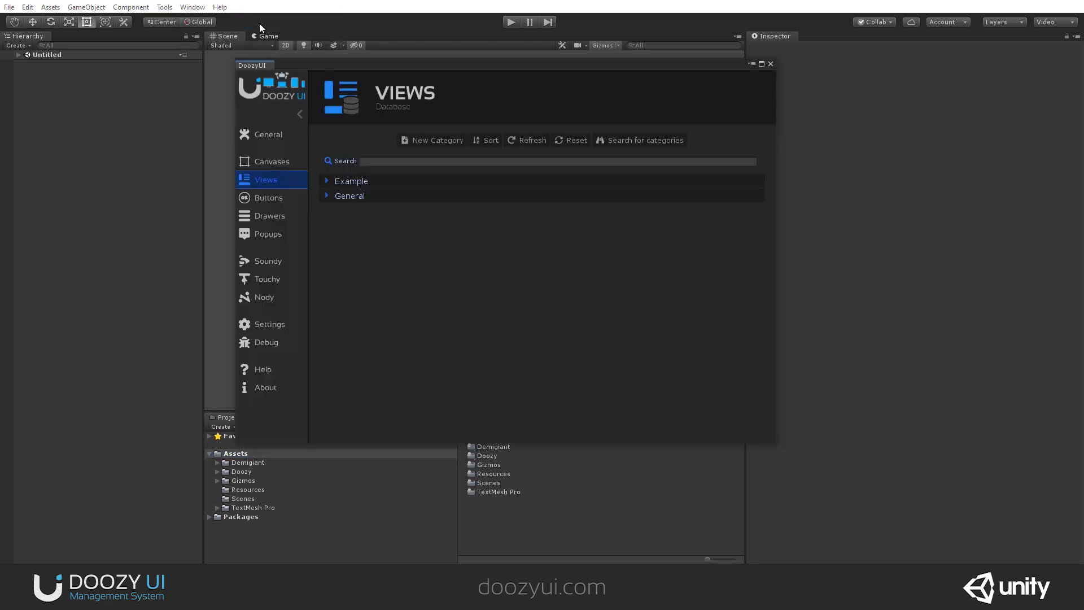
{"action": "left_click", "coordinate": [279, 134]}
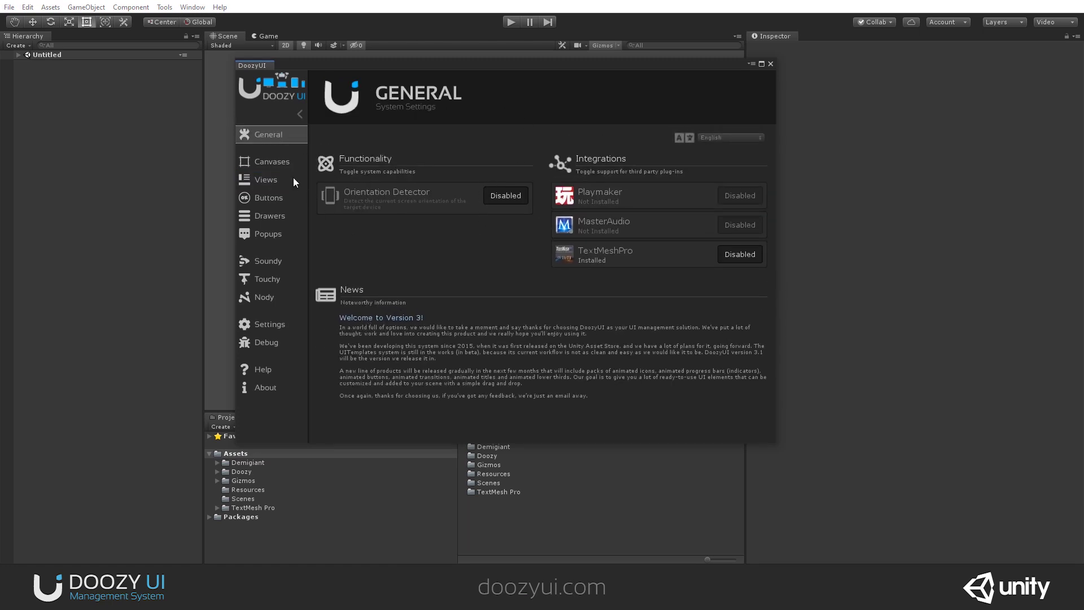
{"action": "left_click", "coordinate": [270, 161]}
{"action": "left_click", "coordinate": [269, 180]}
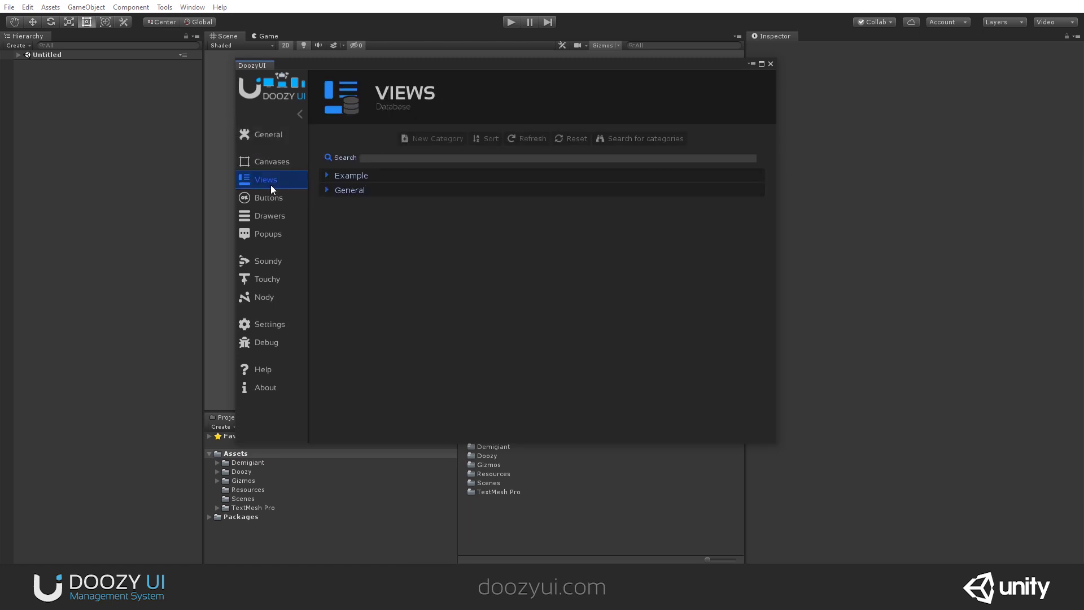
{"action": "left_click", "coordinate": [404, 182]}
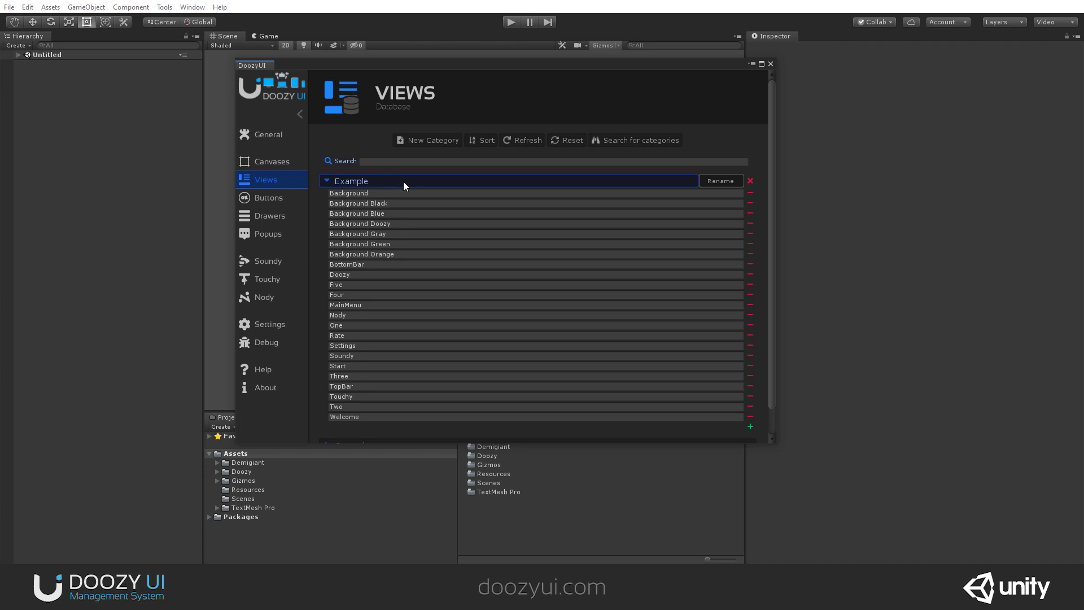
{"action": "left_click", "coordinate": [403, 181]}
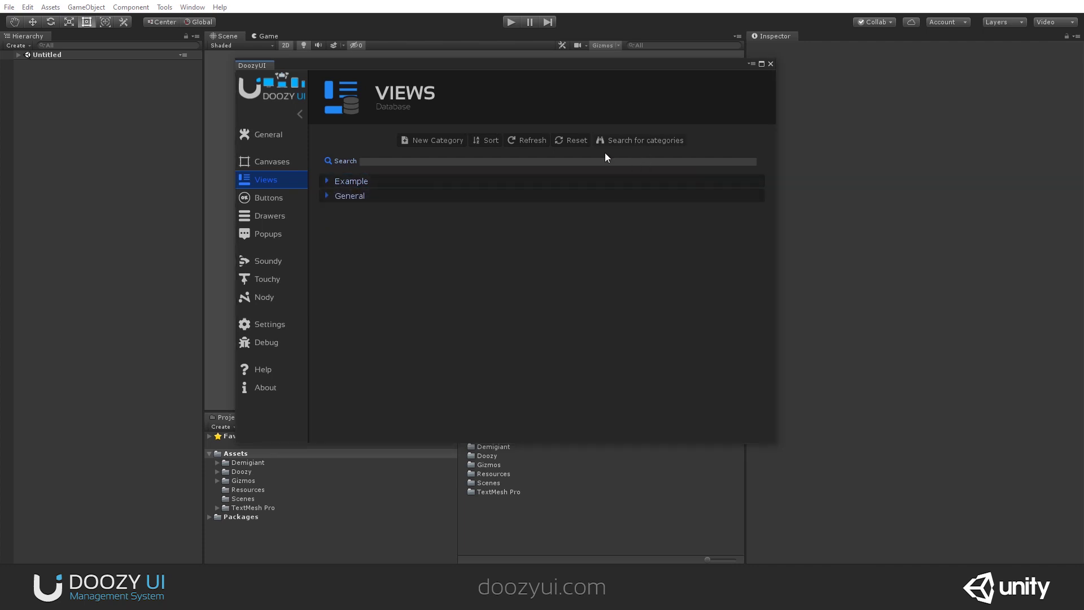
{"action": "left_click", "coordinate": [255, 200]}
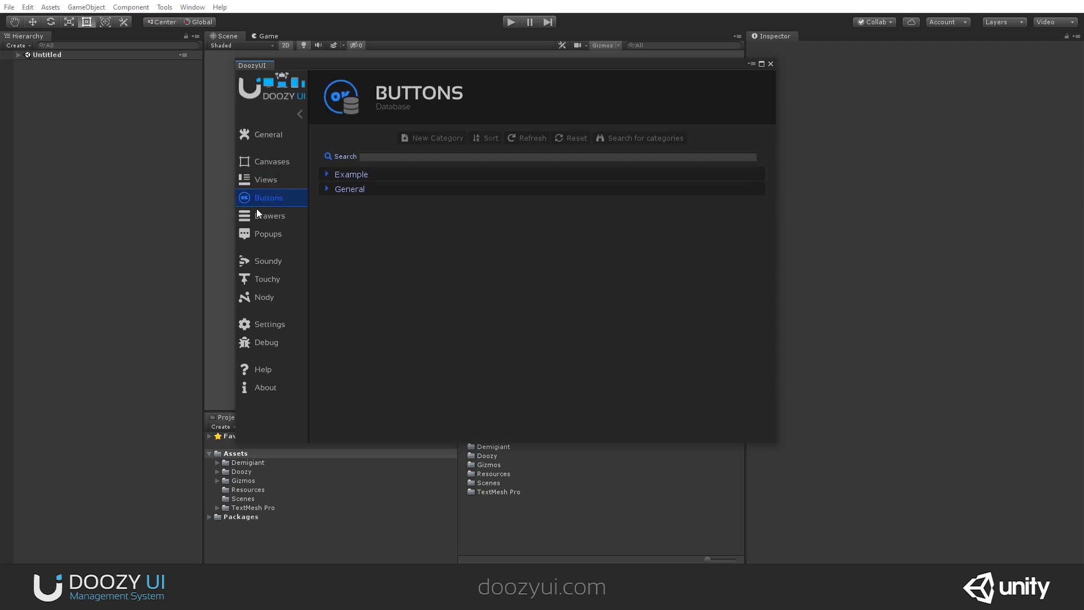
{"action": "left_click", "coordinate": [261, 216]}
{"action": "left_click", "coordinate": [275, 232]}
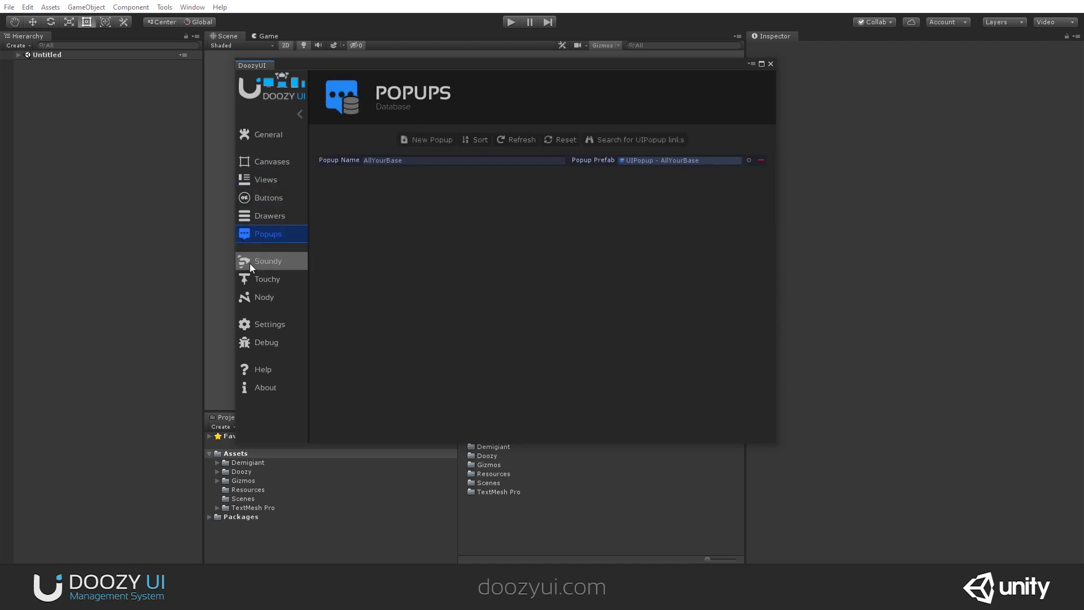
Inspect the Soundy databases and the Nody, Touchy, Settings, Debug and About pages, then close the panel.
{"action": "left_click", "coordinate": [300, 266]}
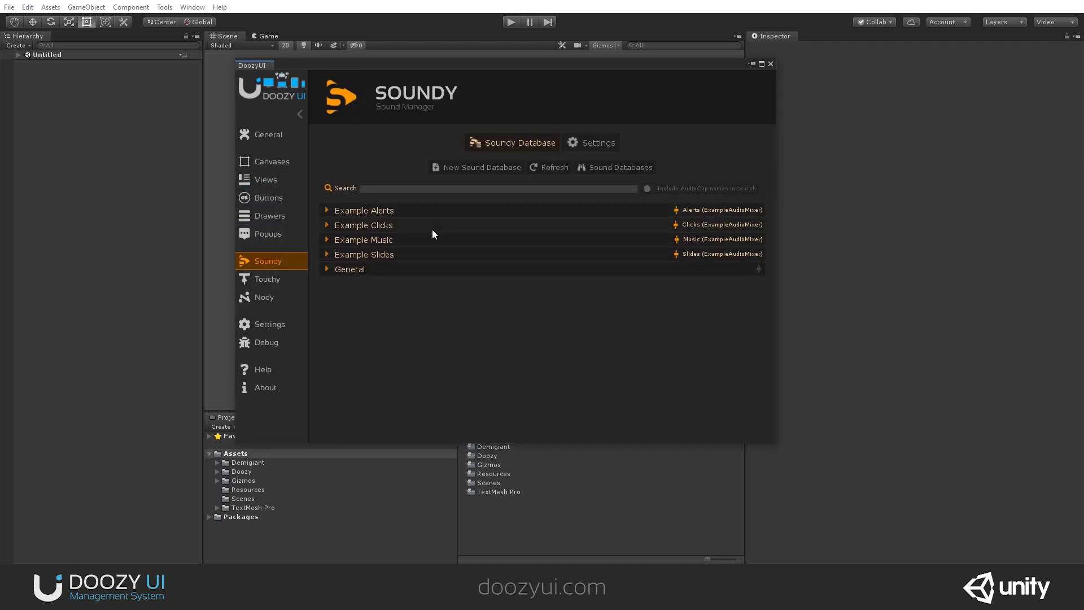
{"action": "left_click", "coordinate": [432, 225]}
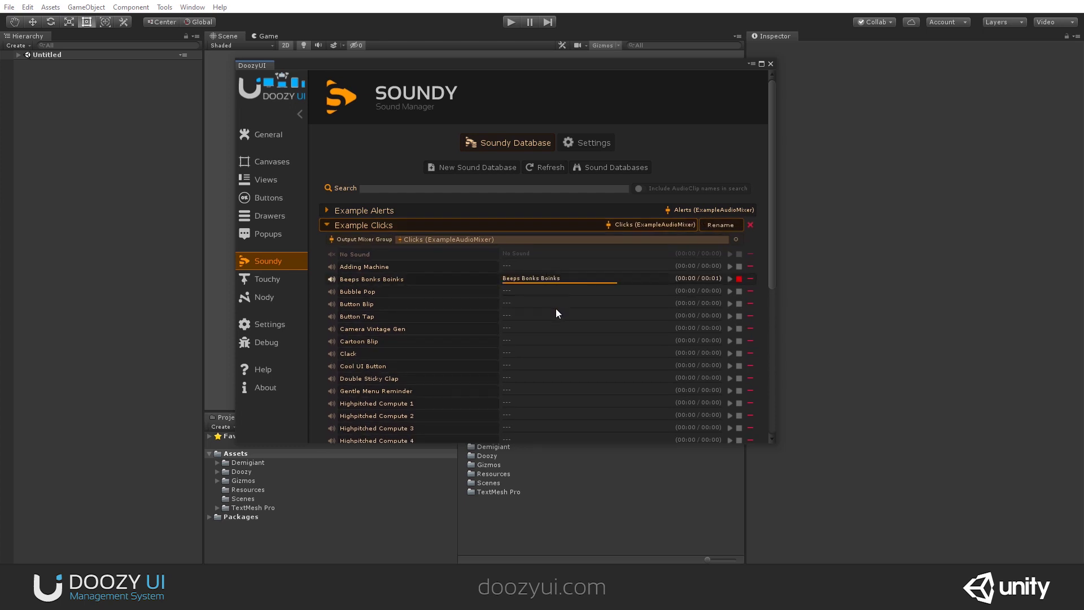
{"action": "left_click", "coordinate": [486, 225]}
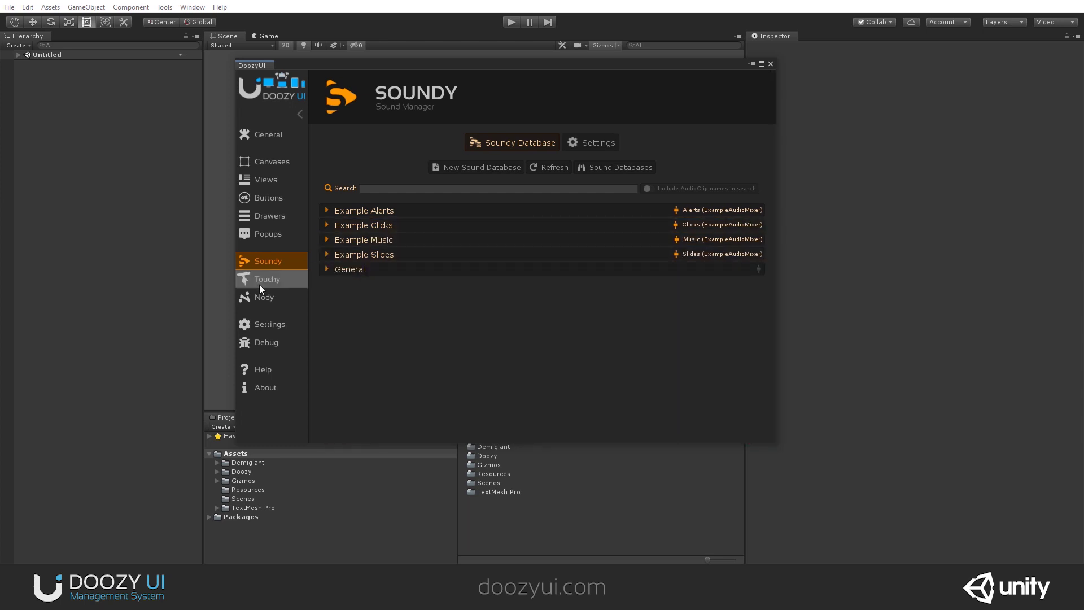
{"action": "left_click", "coordinate": [259, 295]}
{"action": "left_click", "coordinate": [260, 279]}
{"action": "left_click", "coordinate": [267, 324]}
{"action": "left_click", "coordinate": [267, 343]}
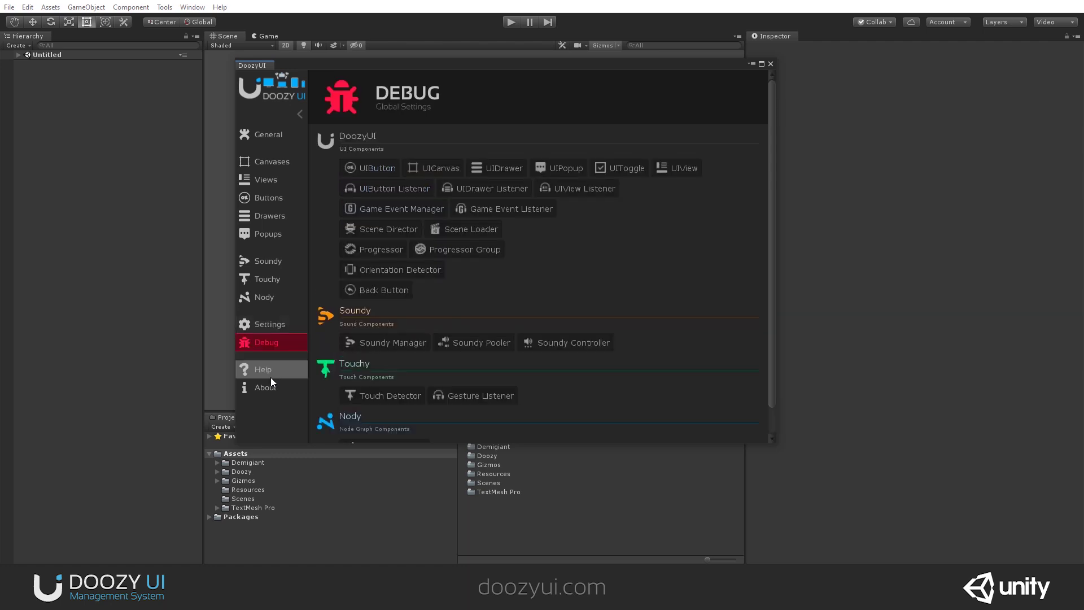
{"action": "left_click", "coordinate": [270, 386]}
{"action": "left_click", "coordinate": [277, 137]}
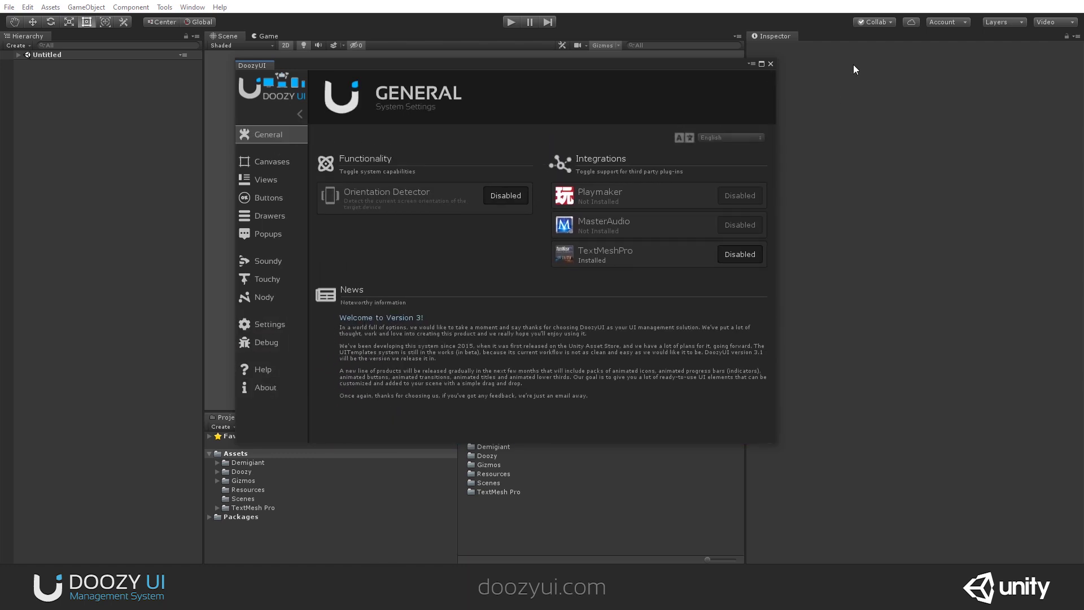
{"action": "left_click", "coordinate": [770, 64]}
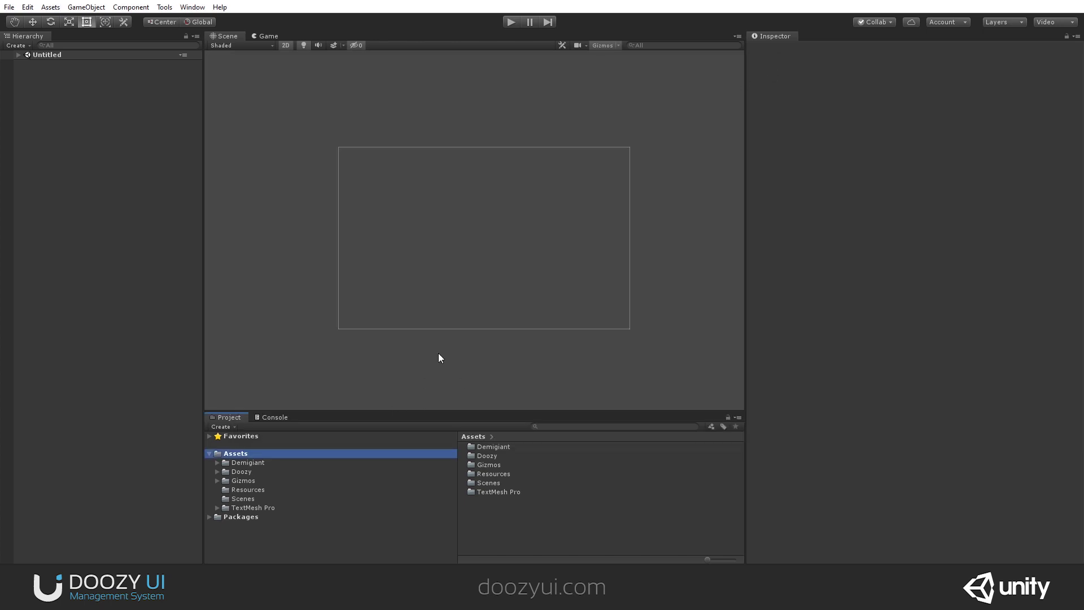